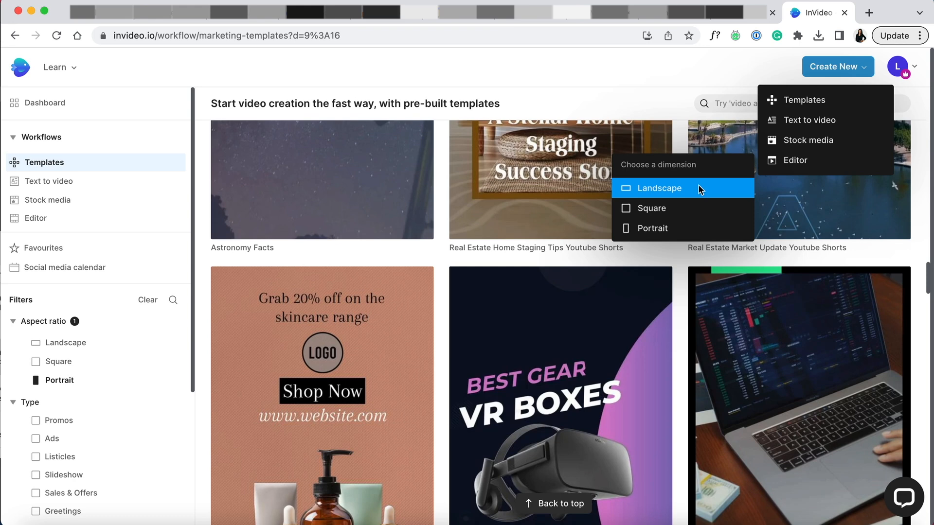
Create a landscape editor project and add the full-length Untitled.mov to its timeline.
click(699, 189)
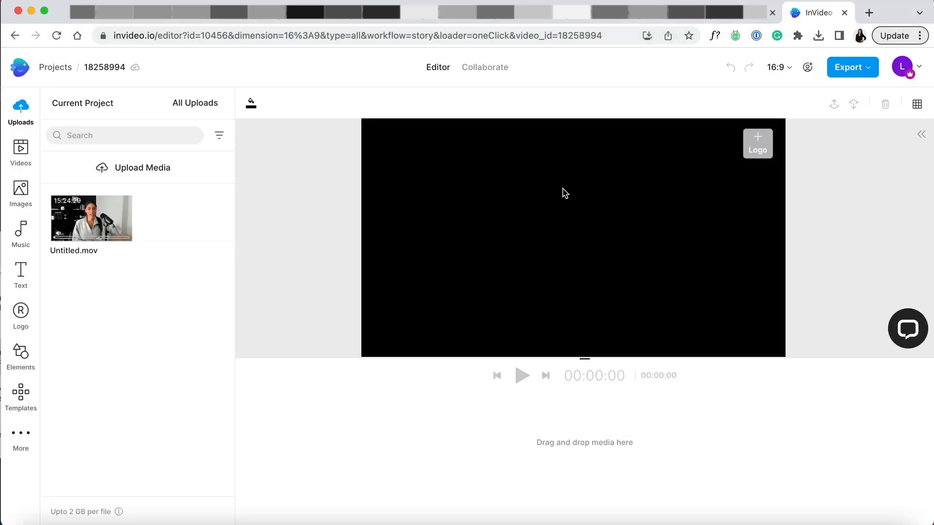
mouse_move(119, 229)
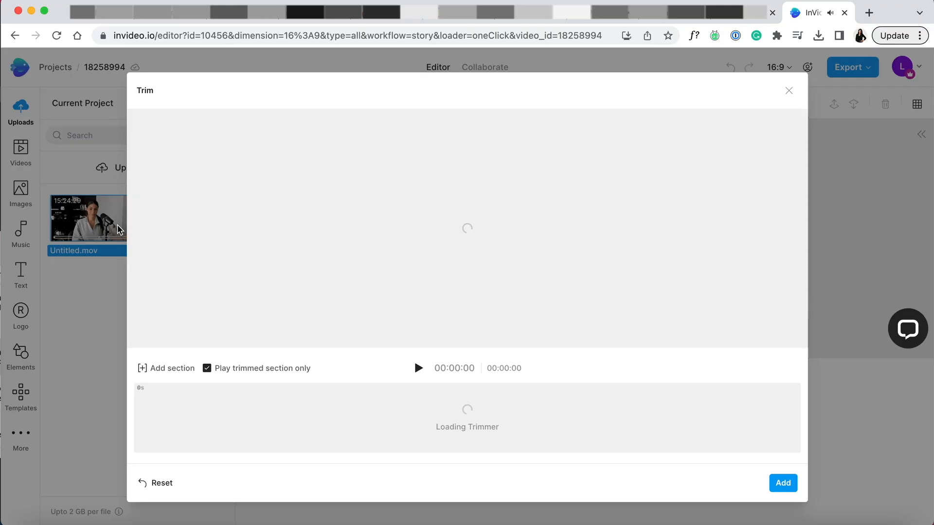
click(782, 484)
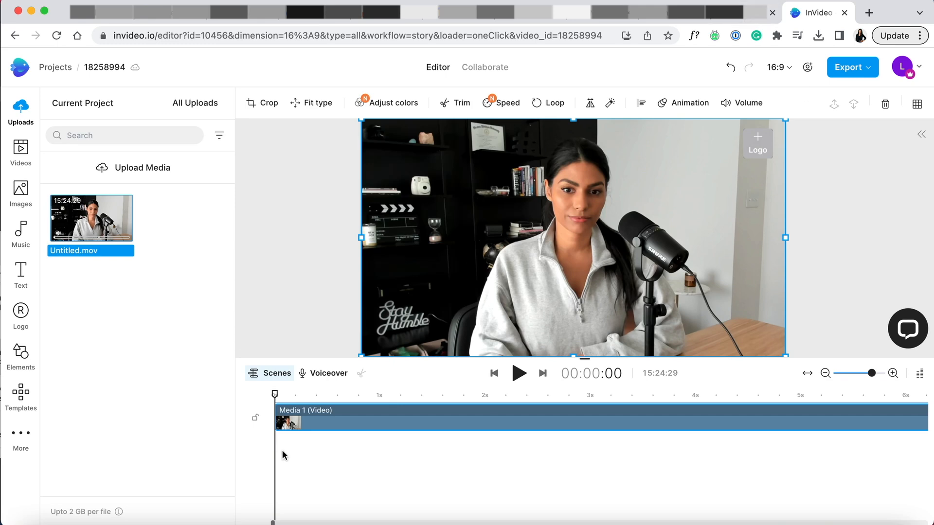
Play the first three seconds of the clip and step the playhead back to locate where the speech starts.
click(276, 393)
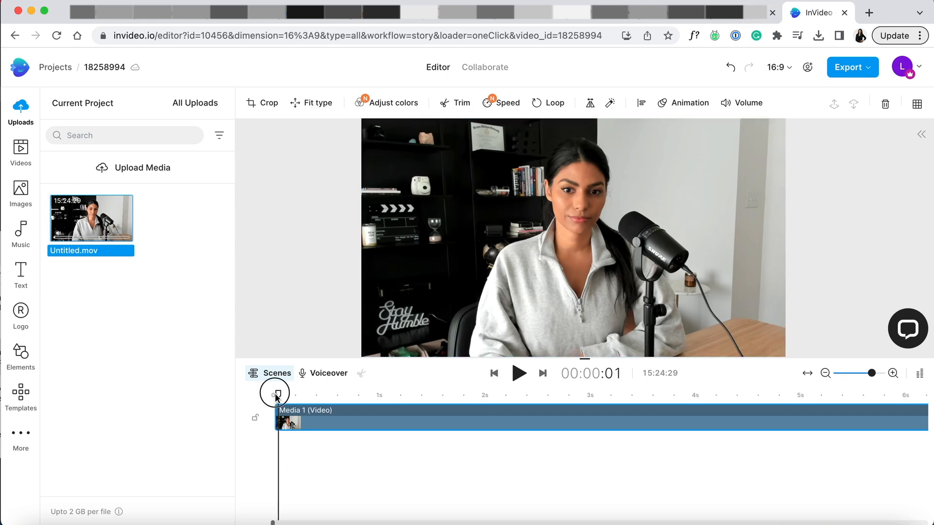
key(space)
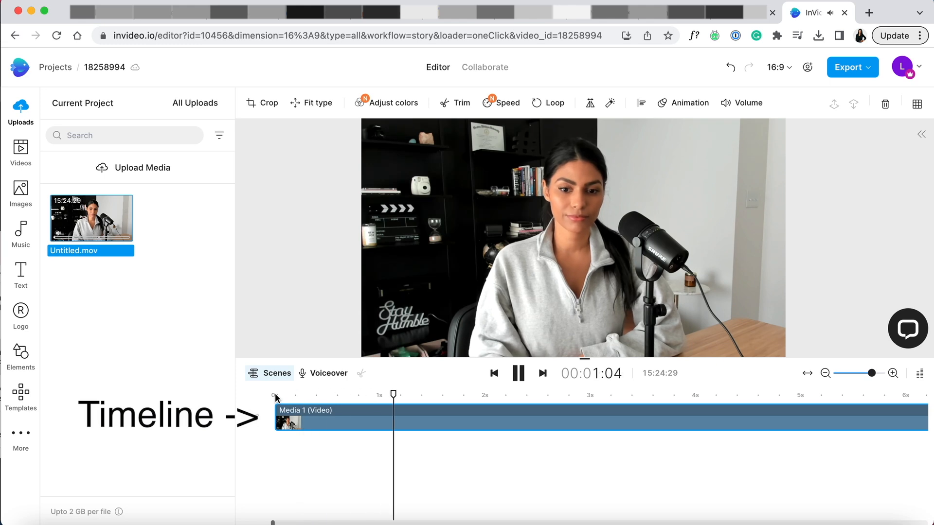
key(space)
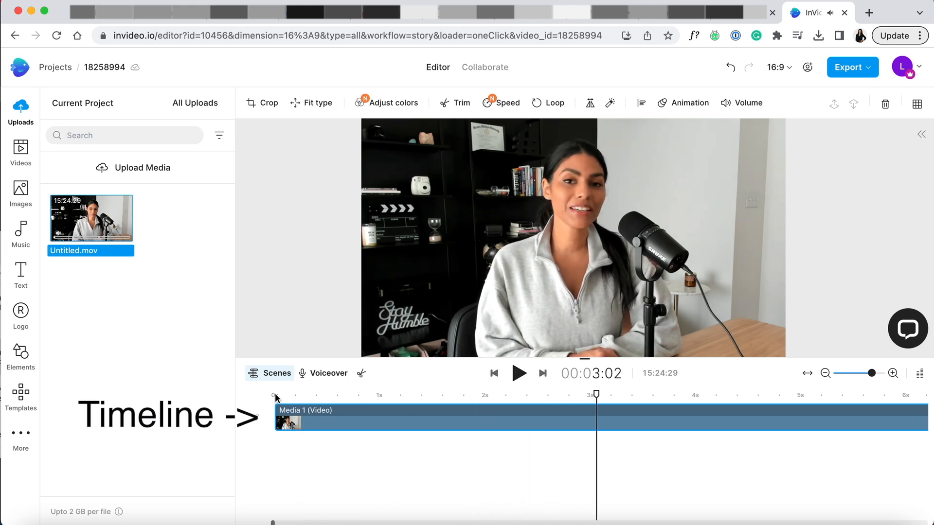
key(Left)
key(Left)
key(Left)
key(Left)
key(Left)
key(Left)
key(Left)
key(Left)
key(Left)
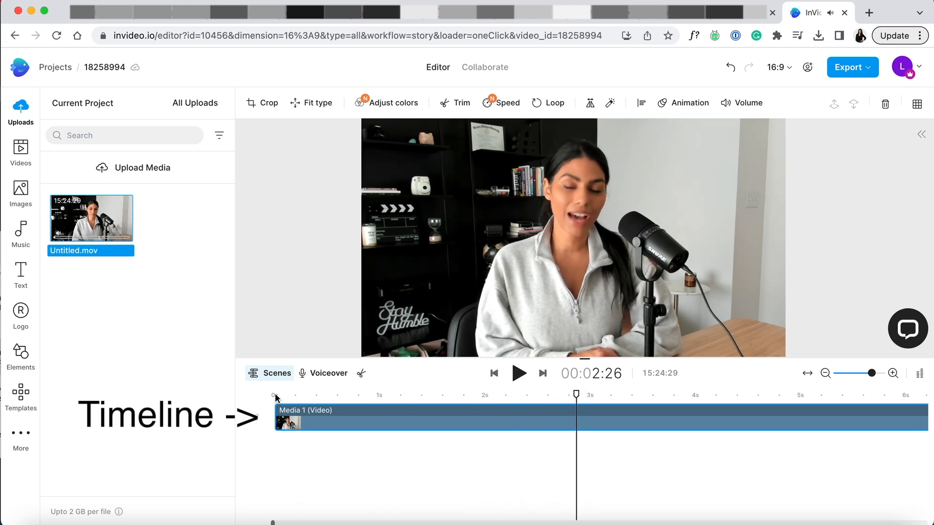
key(Left)
key(Left)
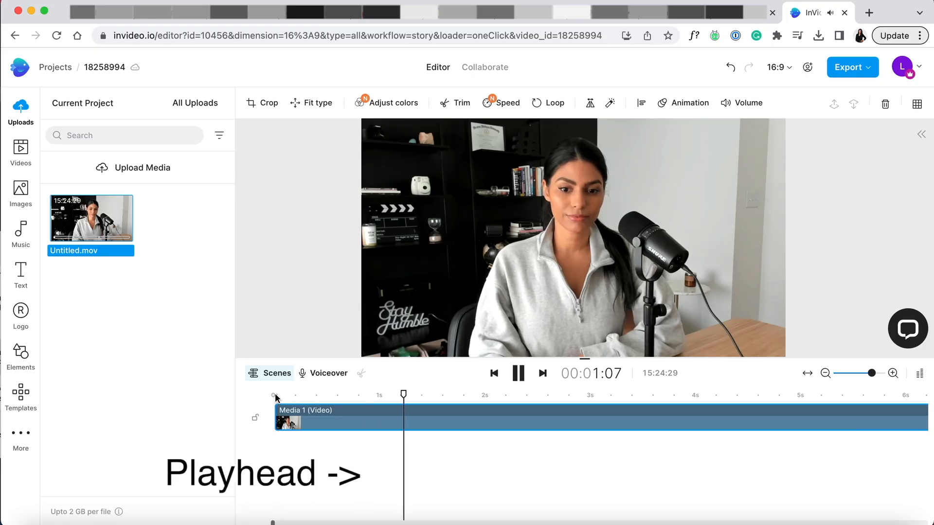
key(space)
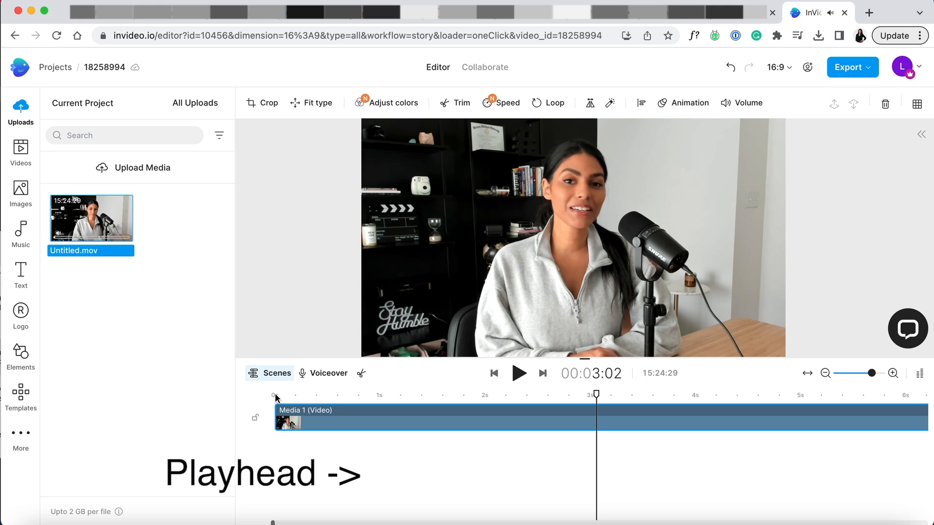
key(Left)
key(Left)
key(Left)
key(Left)
key(Left)
key(Left)
key(Left)
key(Left)
key(Left)
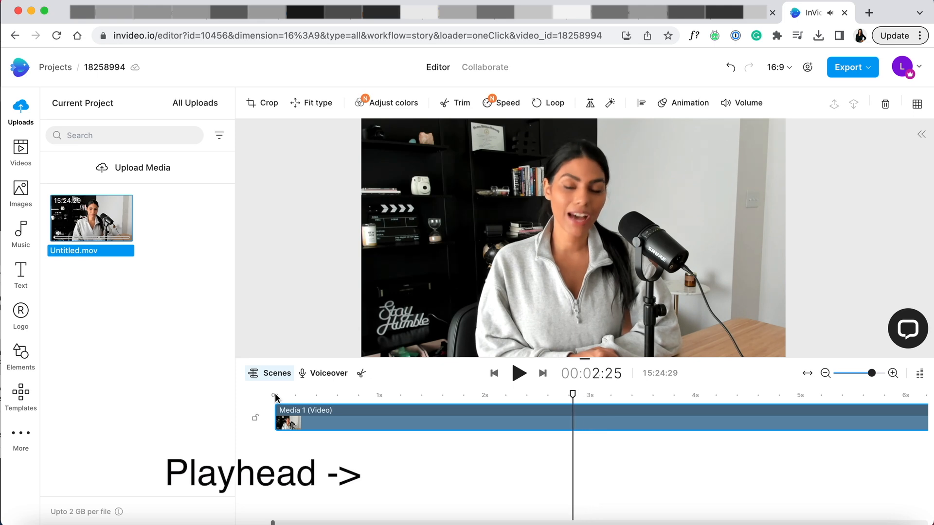
key(Left)
key(Left)
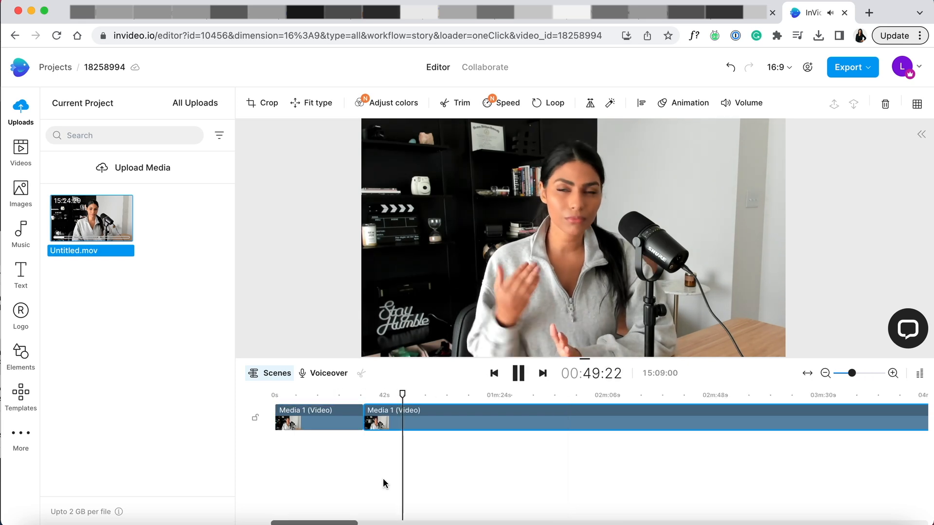
Try splitting the second clip at 00:50:07 and undo the split.
drag(403, 398, 396, 397)
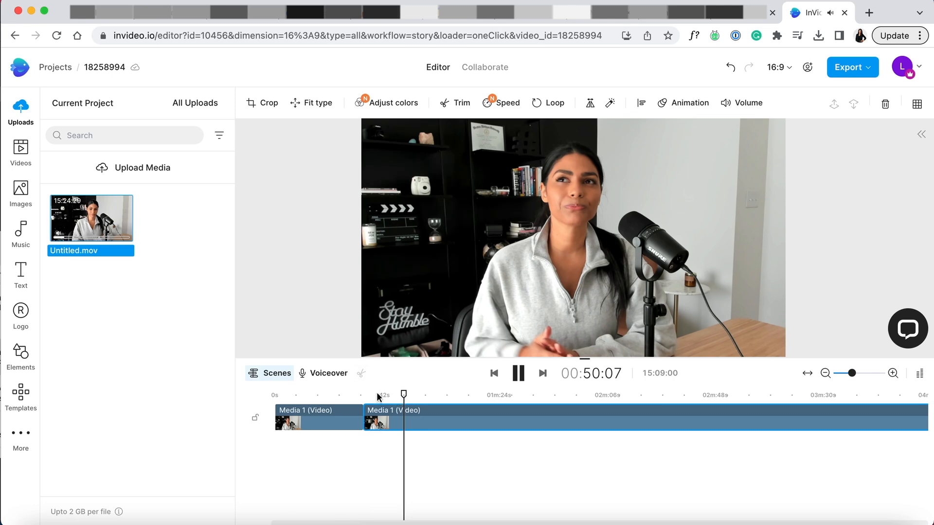
right_click(405, 419)
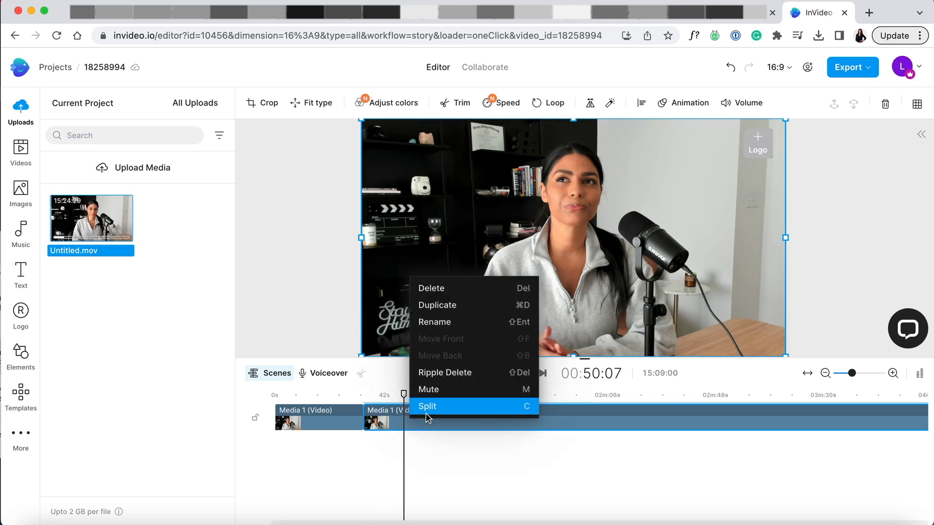
click(405, 427)
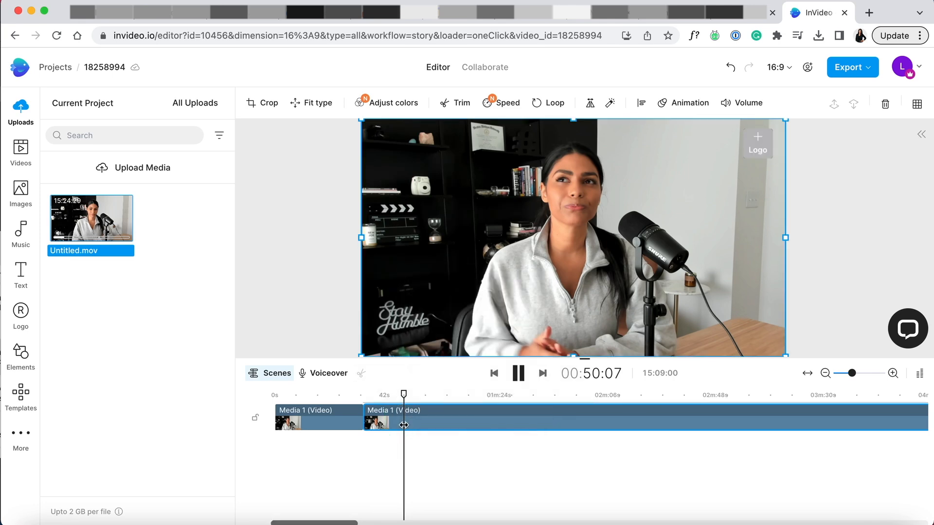
key(s)
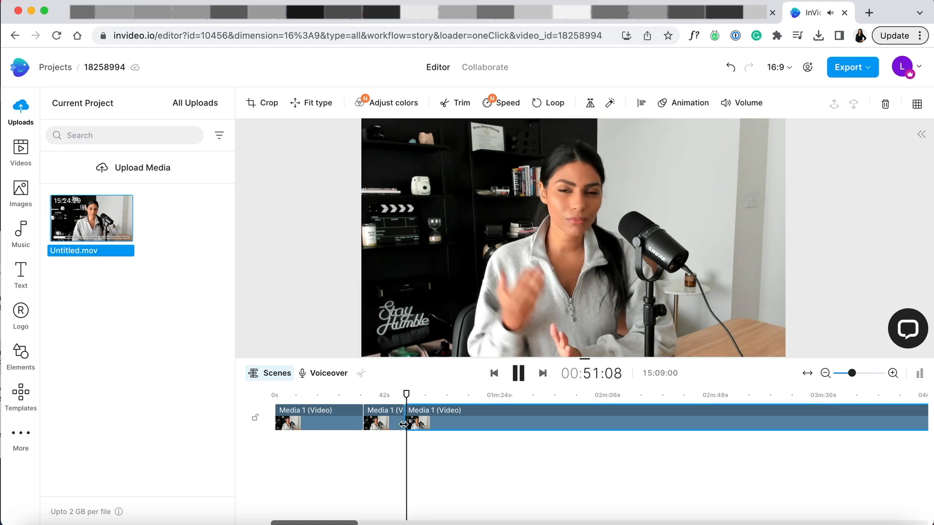
key(super+z)
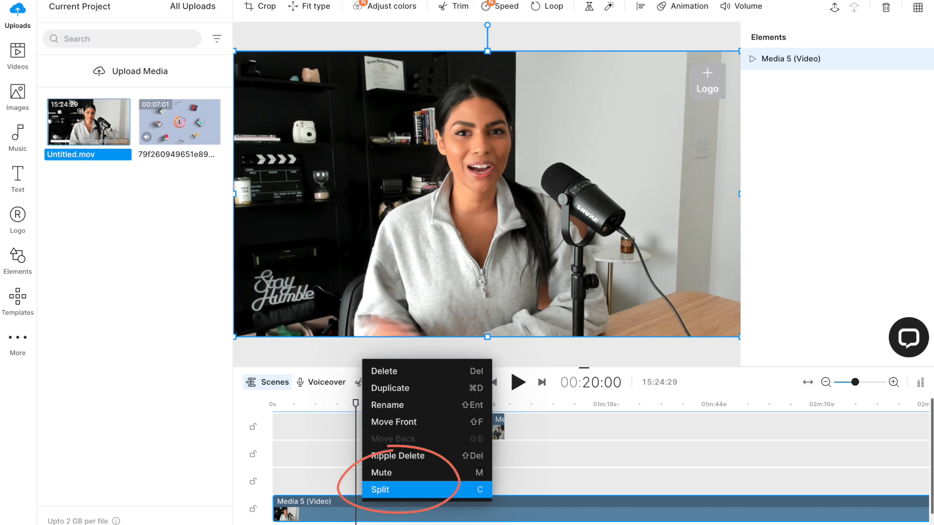
Split the Media 5 clip at 00:20:00.
click(409, 489)
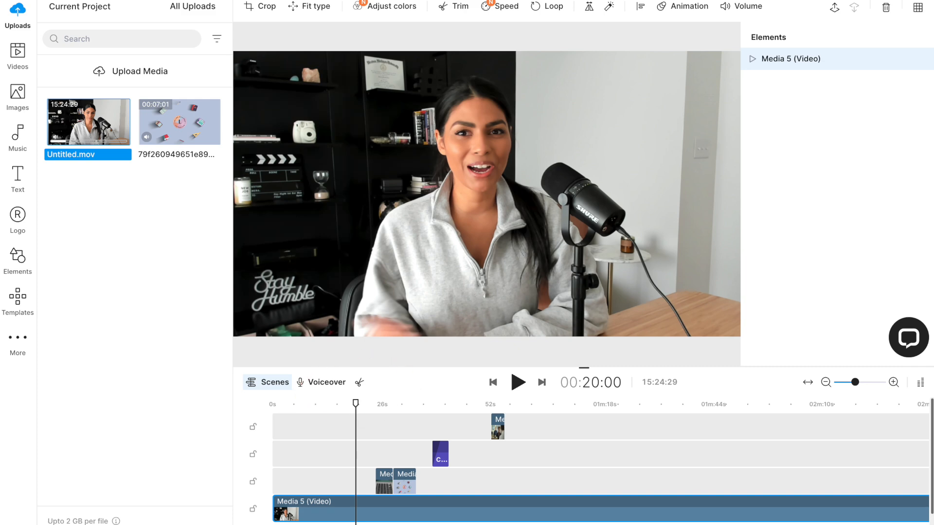
right_click(363, 503)
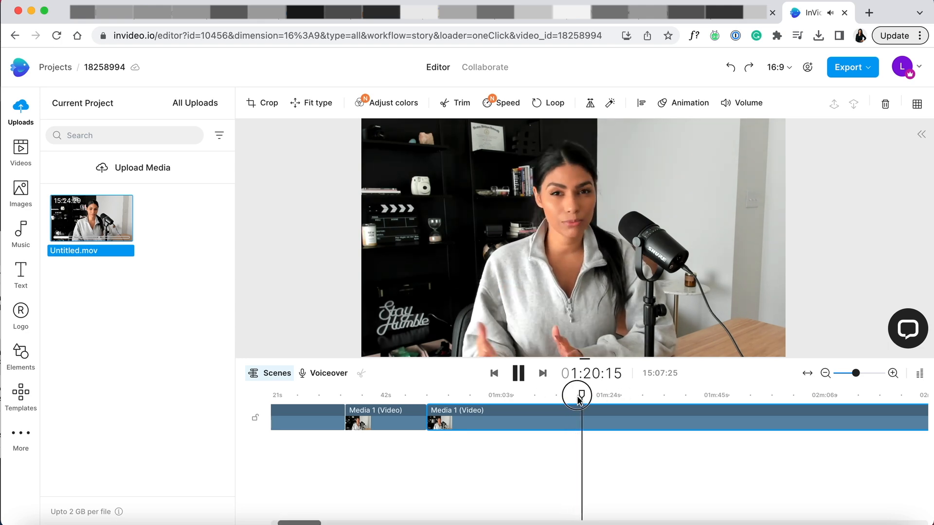
Review the third clip around 01:20 and split it at 01:18:29.
click(577, 396)
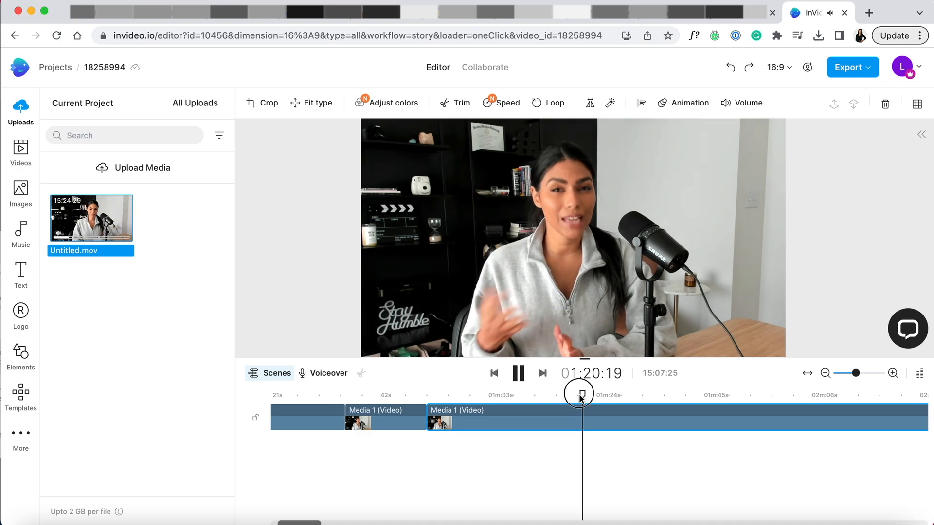
click(563, 395)
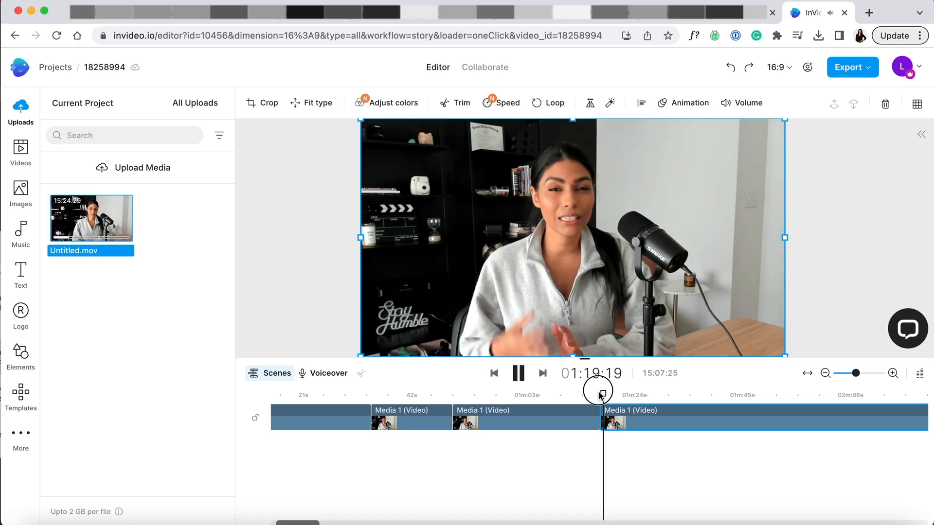
click(599, 395)
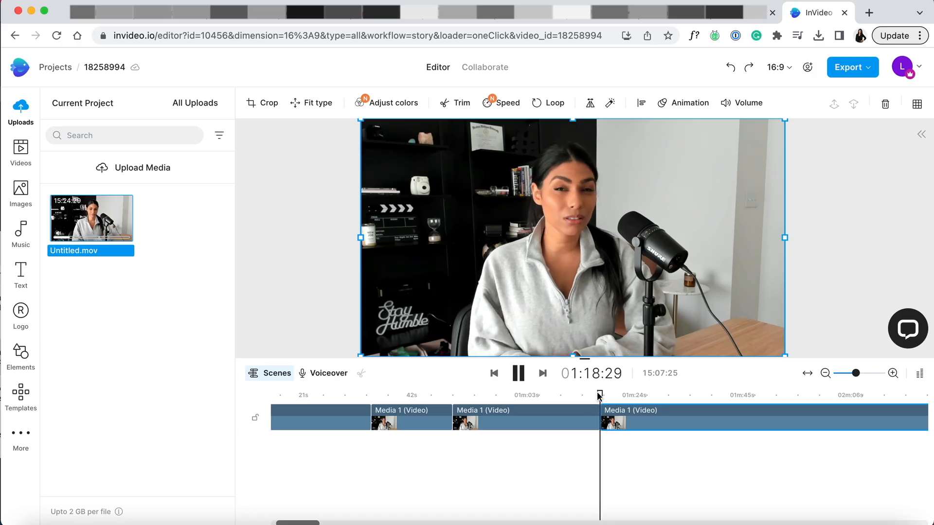
Split the last clip again at 01:19:18, where the pause ends.
scroll(599, 397, up, 5)
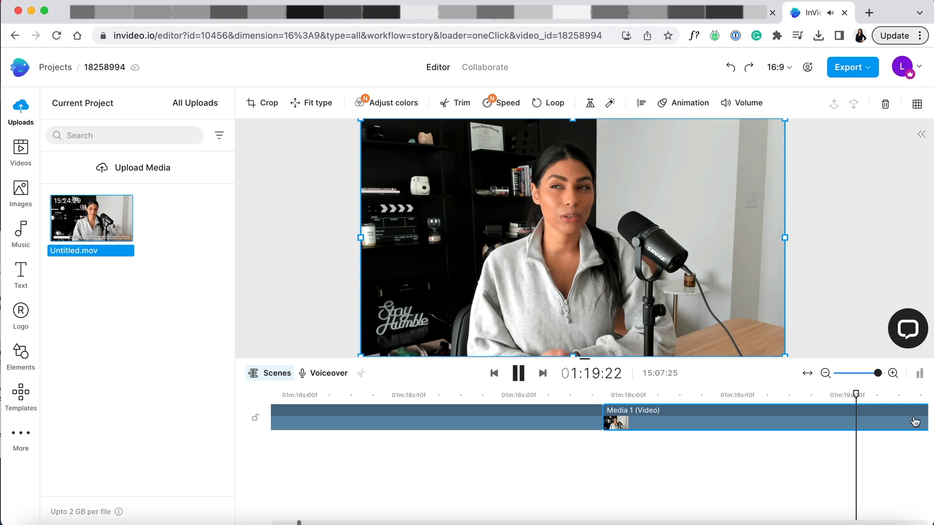
drag(855, 395, 810, 394)
click(812, 431)
key(s)
Try deleting the short section between 01:18:29 and 01:19:18 and closing the gap, and undo both edits.
click(760, 423)
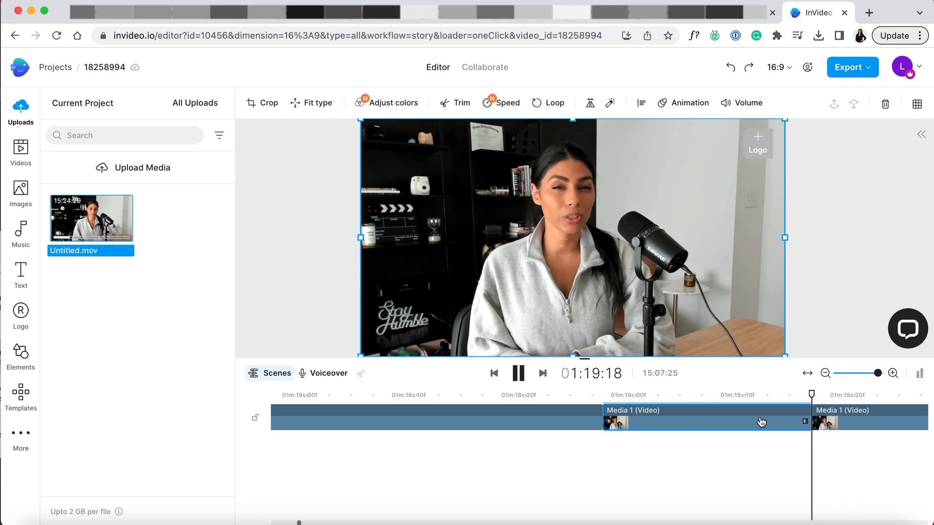
key(Delete)
drag(848, 425, 632, 423)
drag(813, 396, 525, 395)
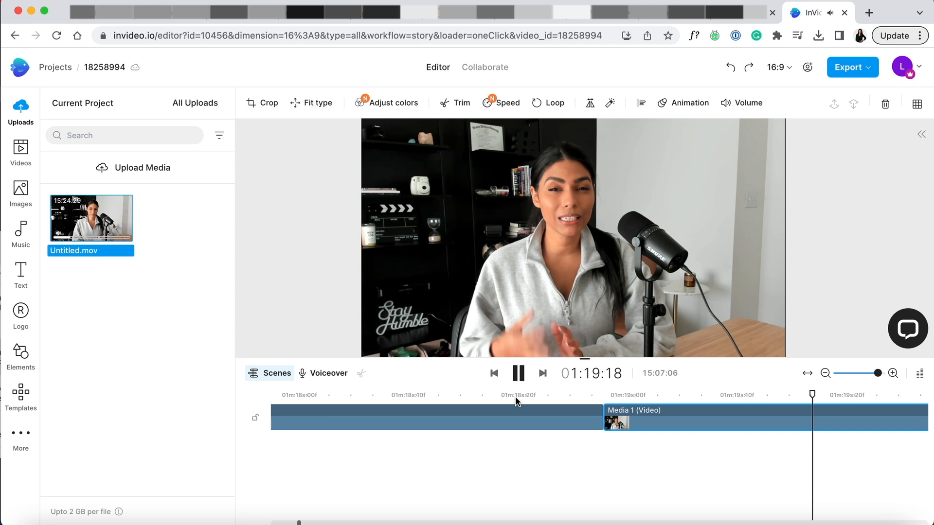
key(super+z)
key(super+z)
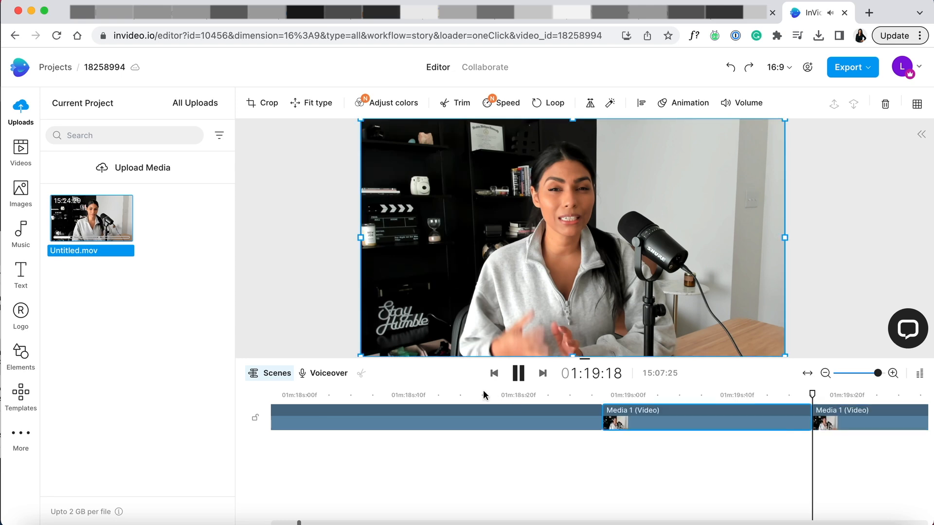
Delete the short section between 01:18:29 and 01:19:18 and move the following clip against the preceding one to close the gap.
drag(812, 395, 558, 393)
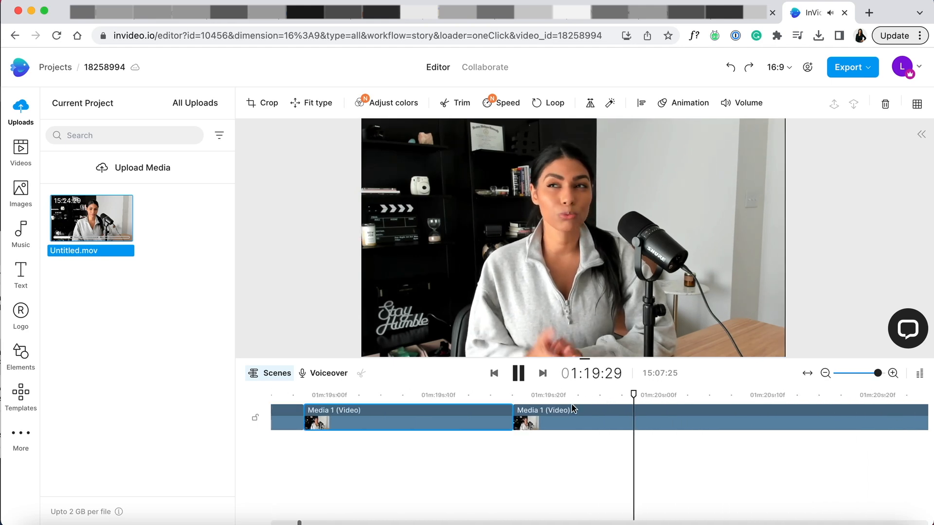
click(438, 395)
click(430, 418)
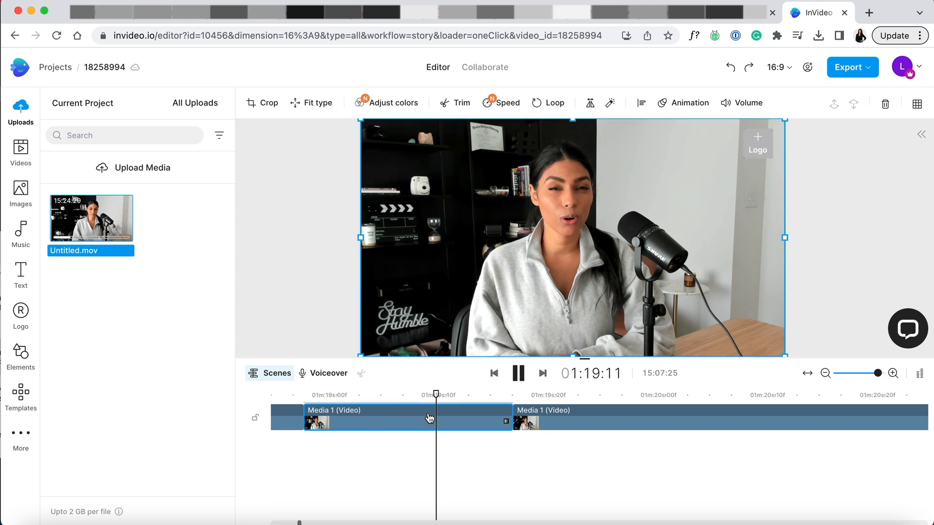
key(Delete)
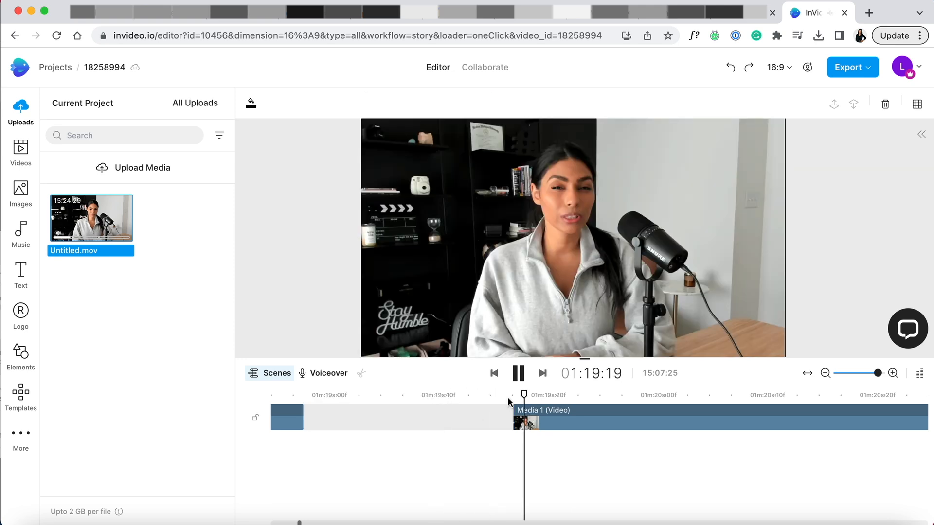
drag(517, 421, 470, 414)
drag(522, 395, 469, 394)
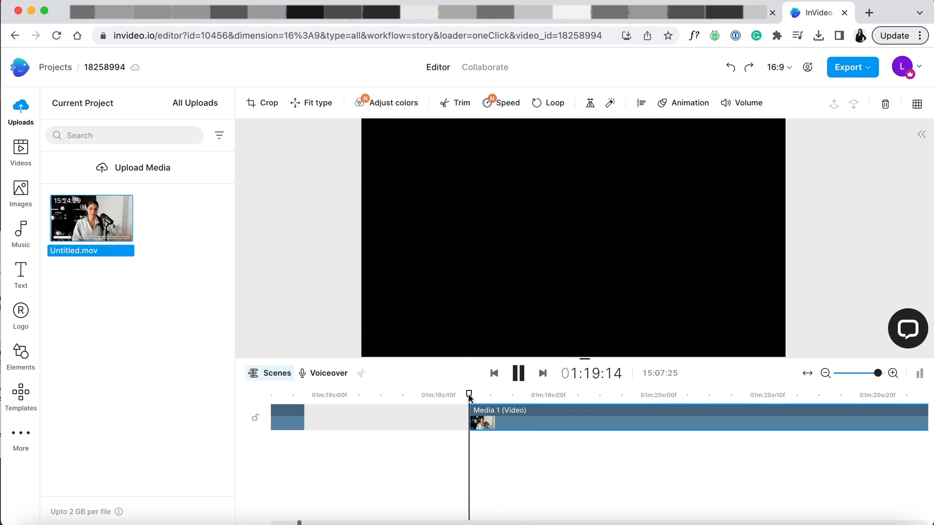
drag(525, 420, 432, 423)
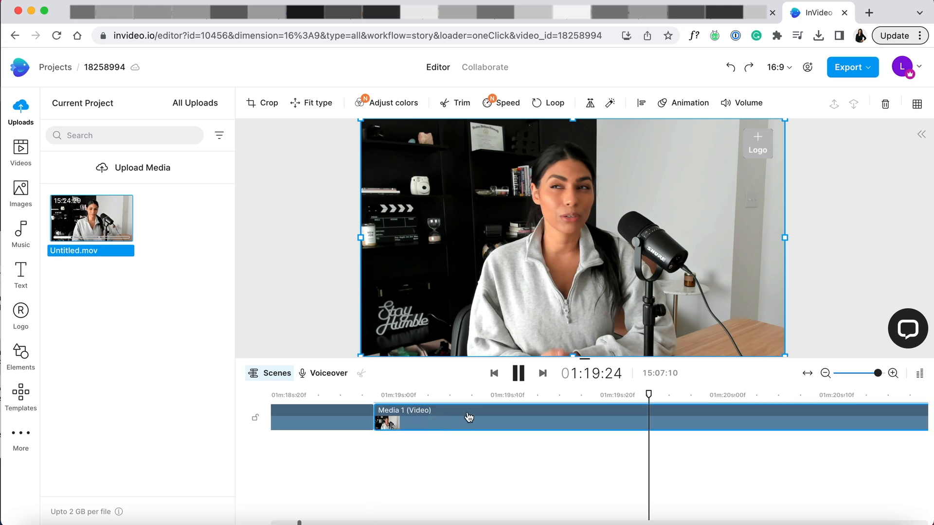
Play back the join near 01:19:00 to check how the cut sounds and looks.
drag(647, 395, 294, 397)
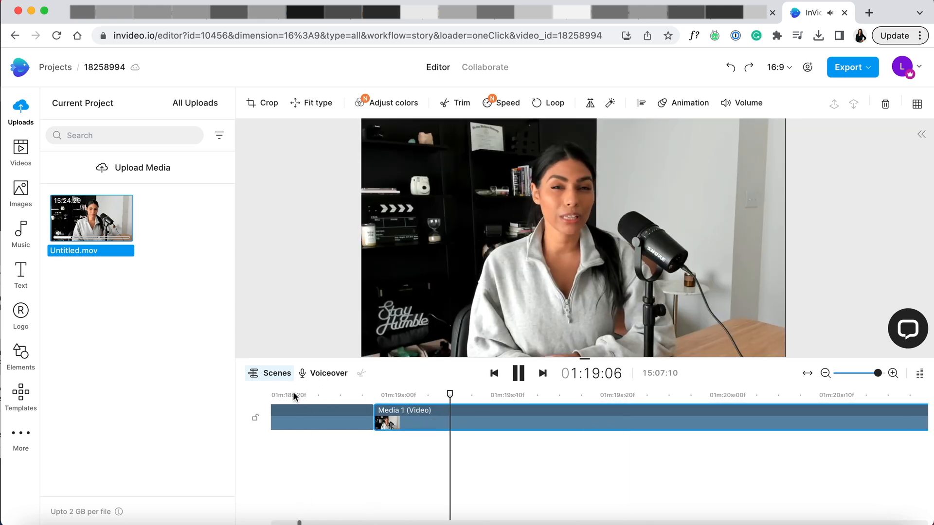
click(299, 395)
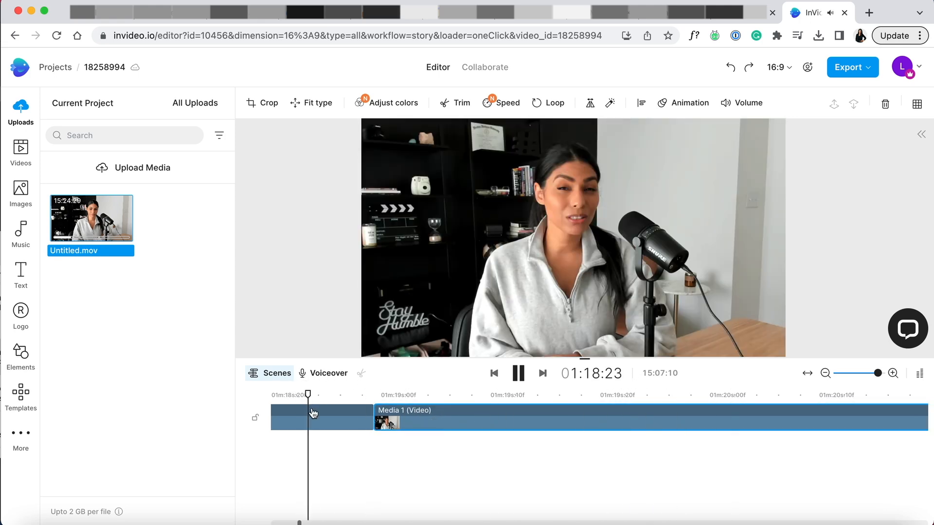
click(430, 347)
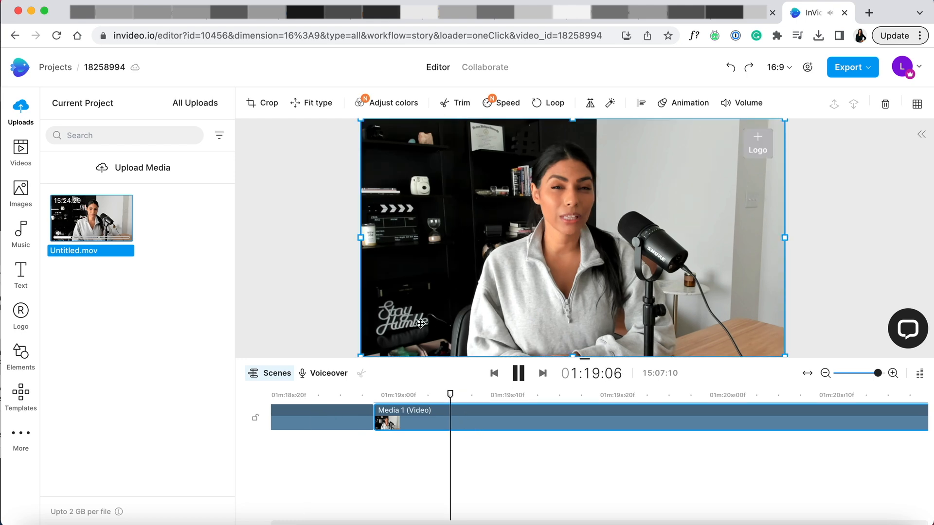
click(335, 406)
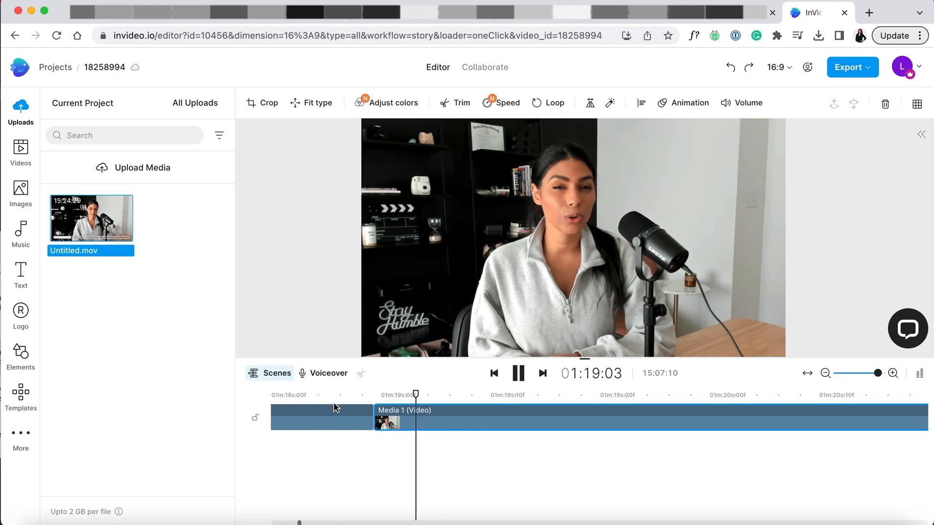
scroll(335, 408, down, 3)
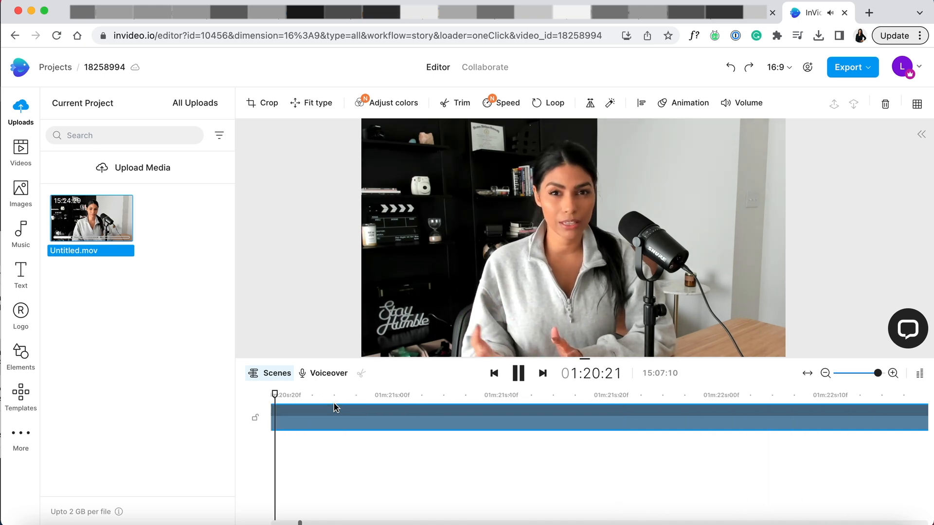
Split the opening clip at 00:02:16 and 00:07:16 to isolate a middle section.
click(307, 395)
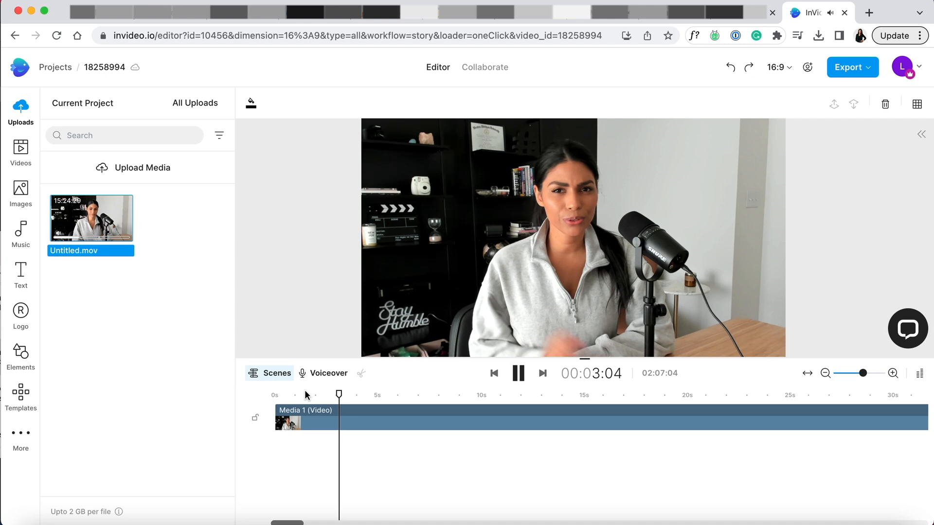
click(296, 392)
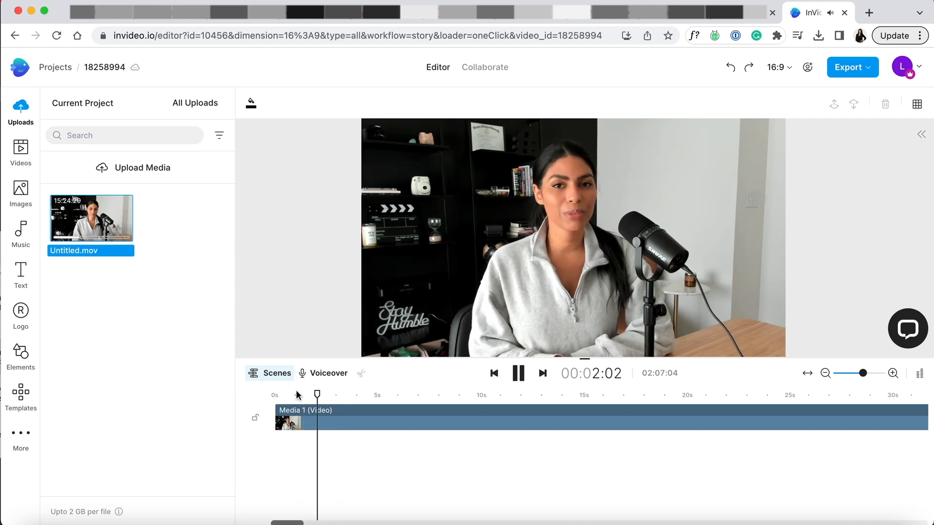
click(329, 425)
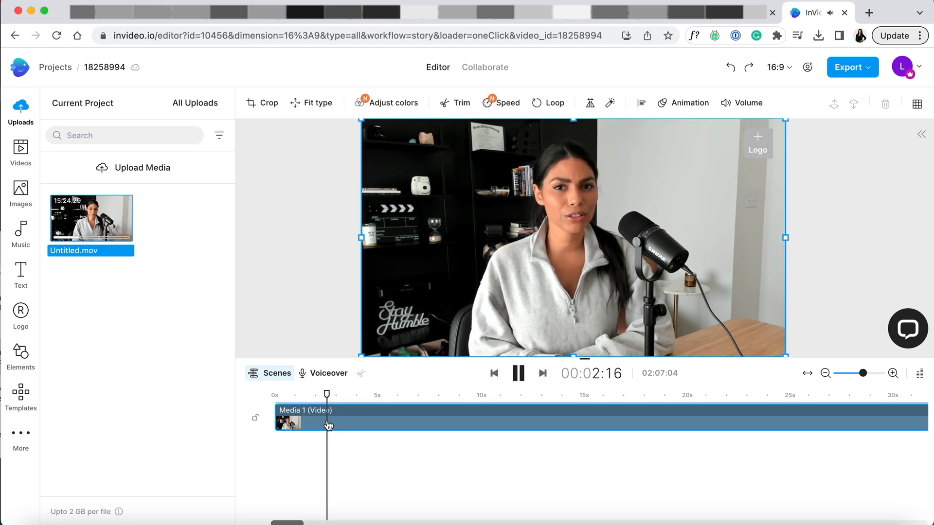
key(s)
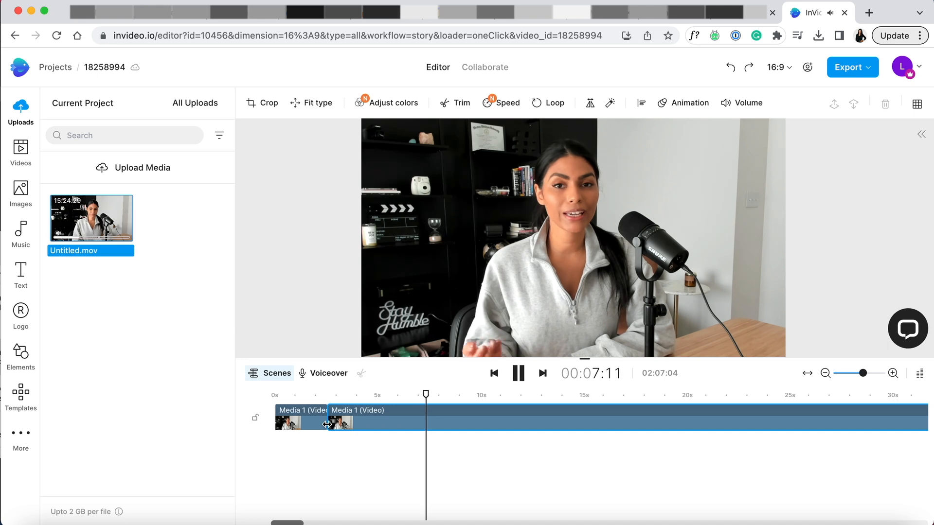
key(s)
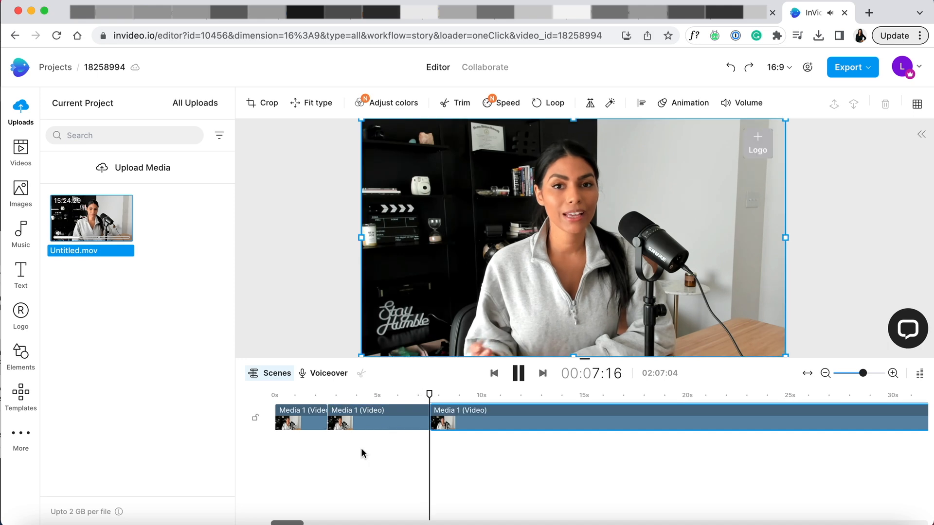
Enlarge the footage of the section between 00:02:16 and 00:07:16 slightly beyond the frame and recentre it horizontally.
drag(428, 394, 378, 394)
click(376, 426)
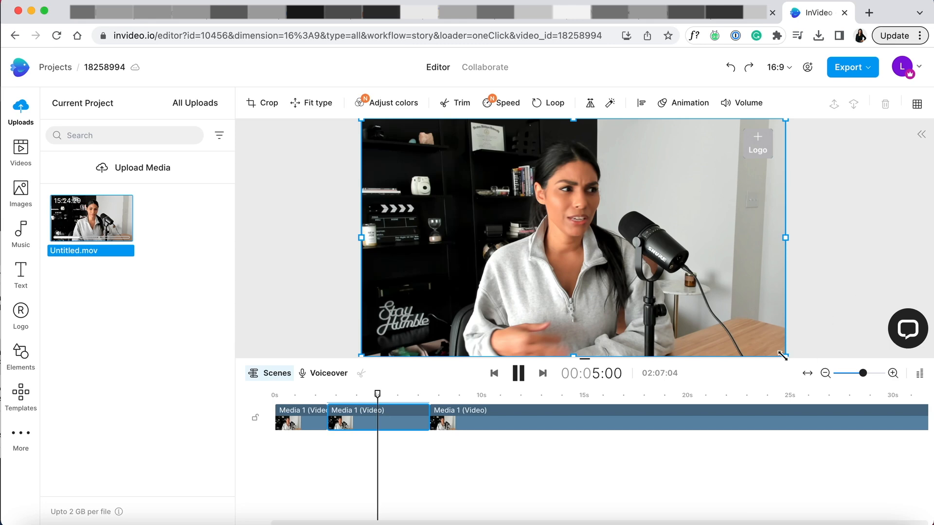
drag(782, 356, 797, 373)
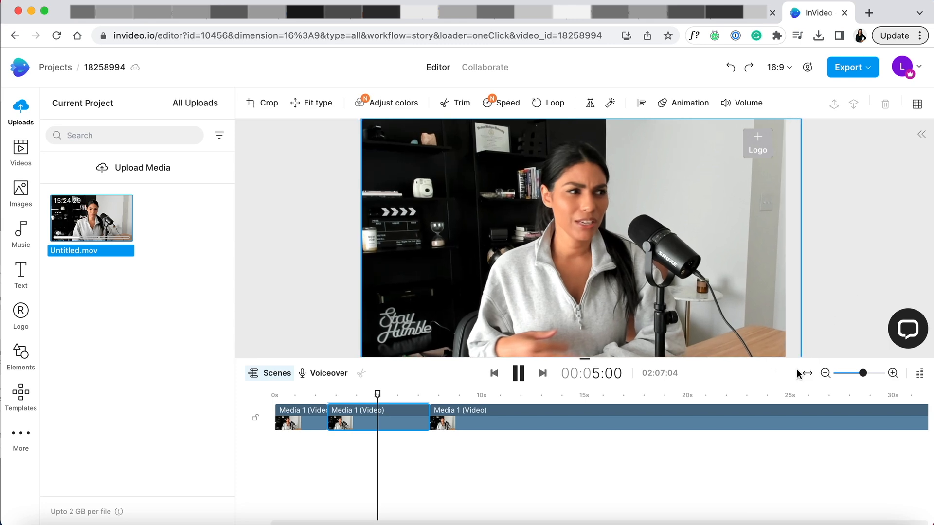
drag(715, 323, 706, 324)
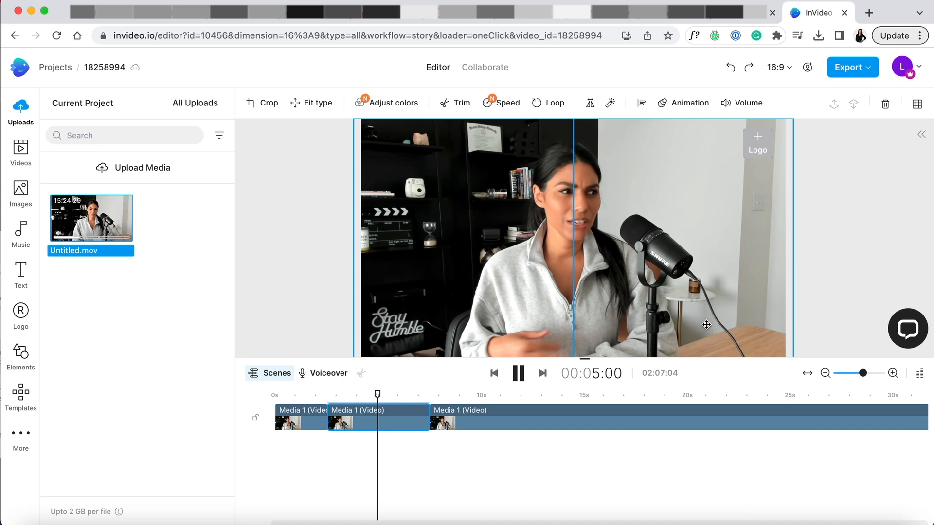
Play back the video from the beginning to check the framing change in the enlarged section.
drag(377, 394, 248, 403)
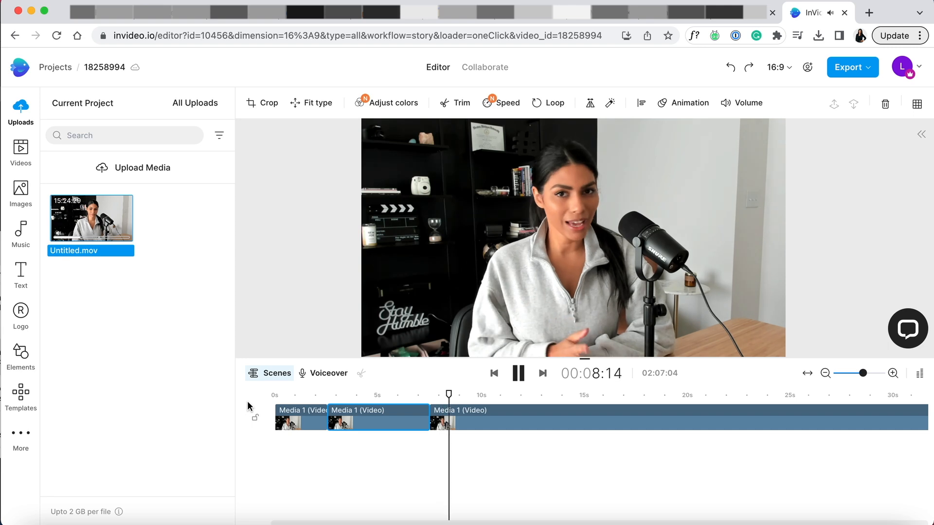
click(374, 389)
drag(445, 395, 382, 400)
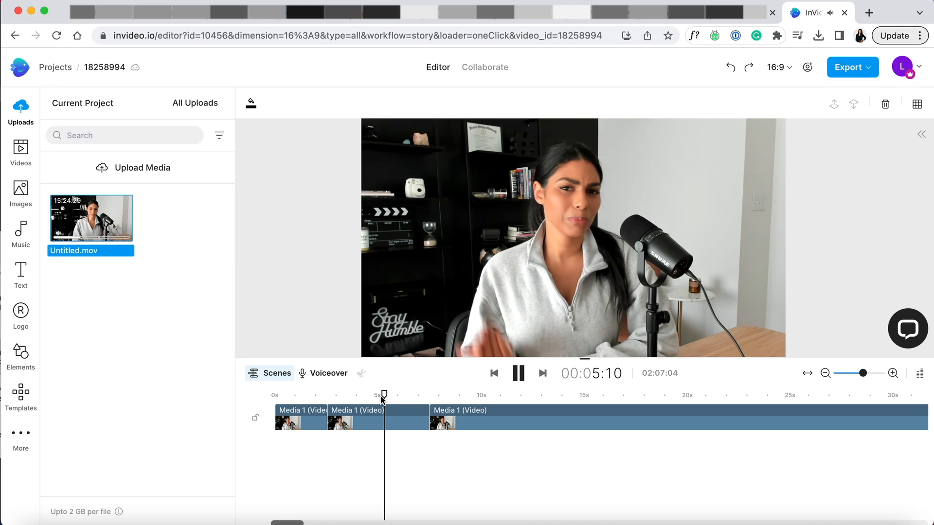
Try the 90s Video special effect with pixel size 1 and the Aurora effect on the enlarged clip.
click(381, 414)
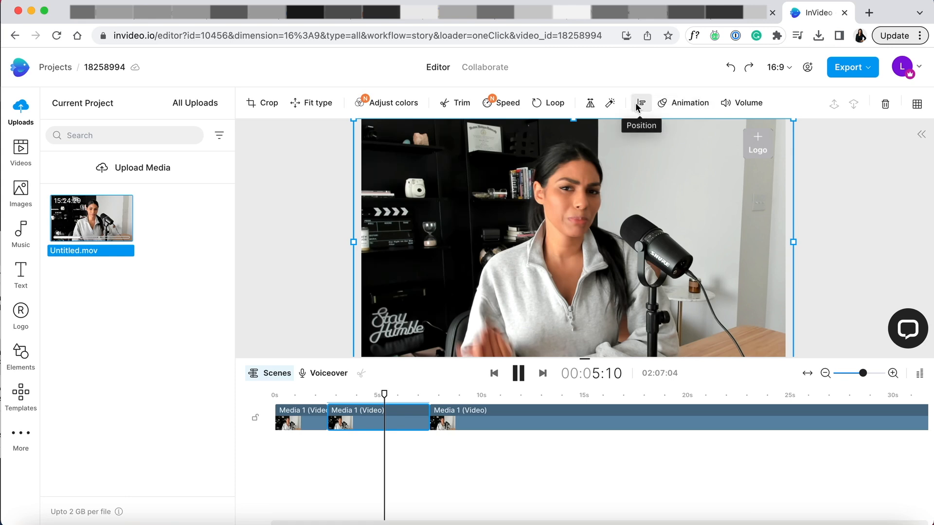
click(609, 104)
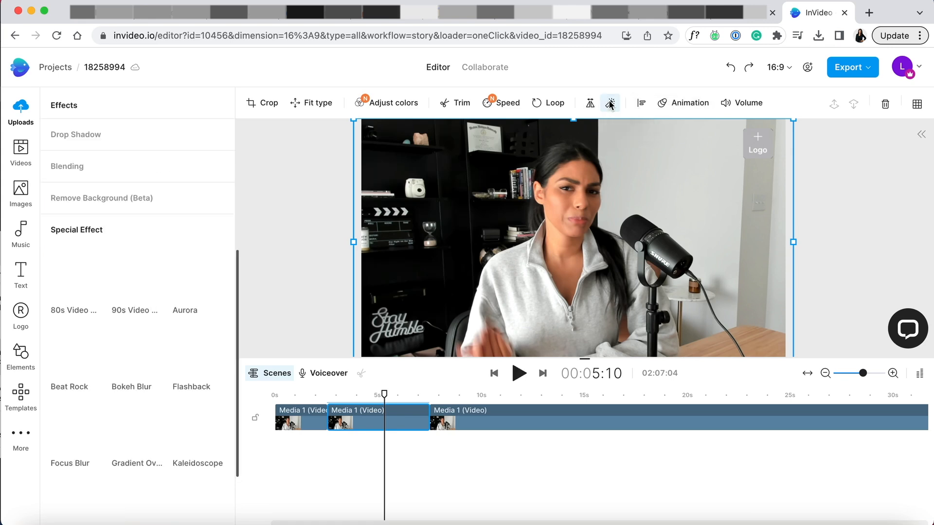
click(138, 281)
drag(136, 339, 116, 349)
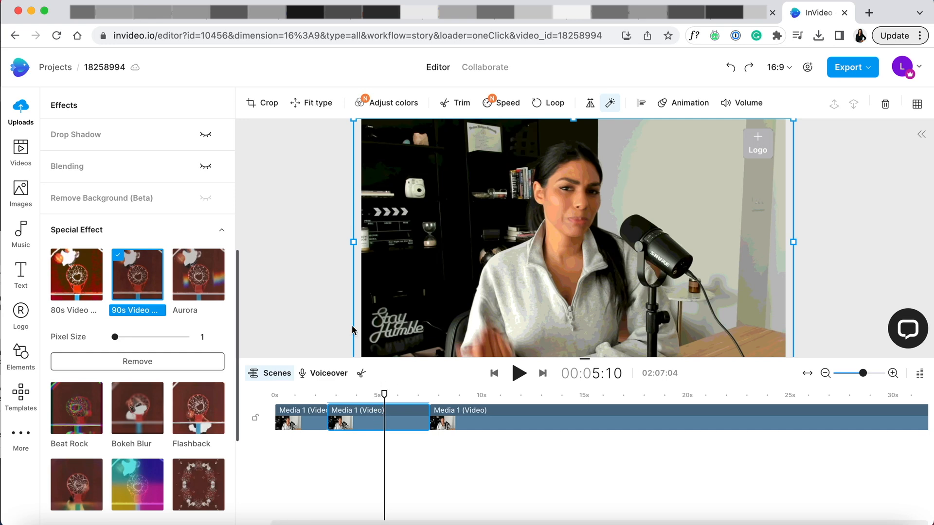
click(197, 286)
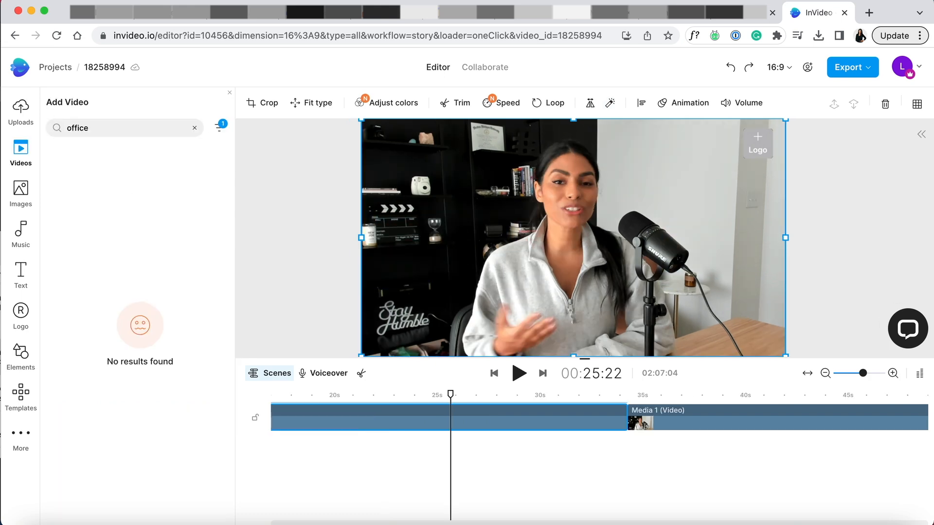
Switch the license filter of the "office" stock video search from Free to Premium.
click(219, 127)
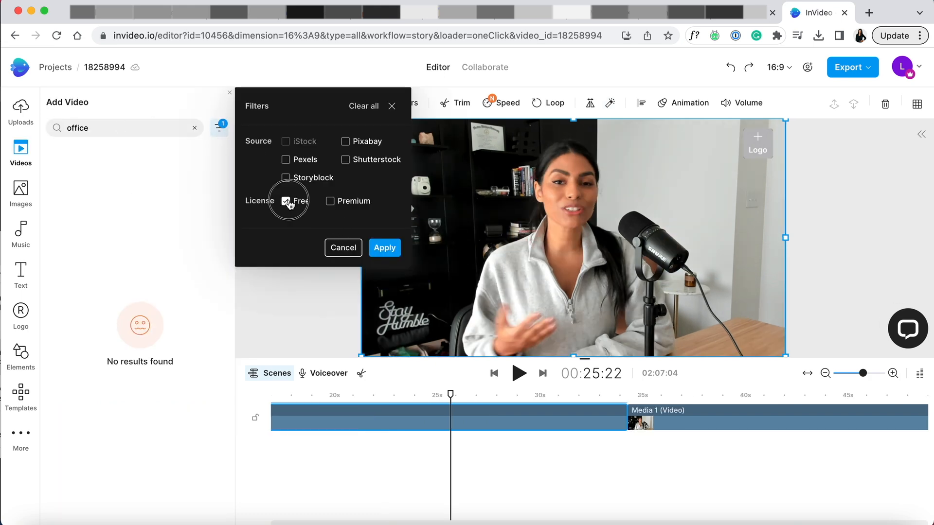
click(344, 204)
click(384, 248)
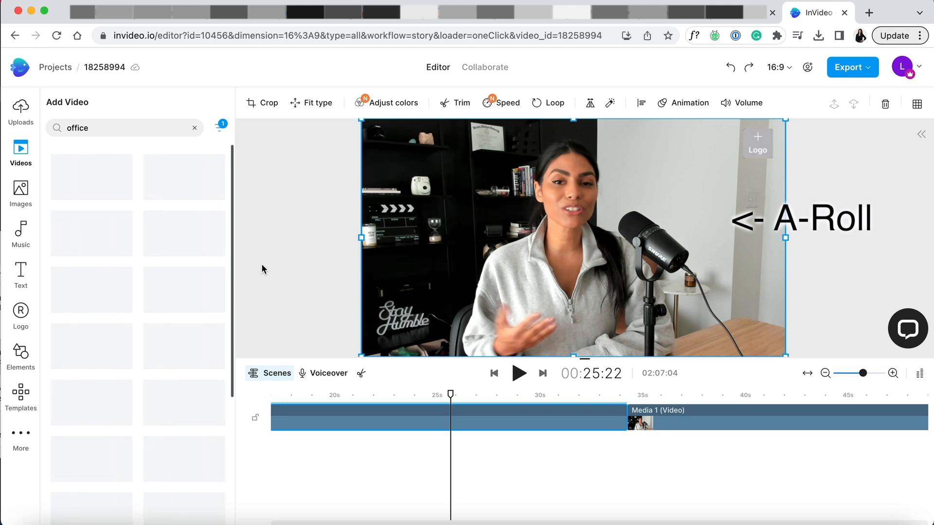
Add the 12-second dark keyboard typing video as a layer above the main footage at 00:24:20.
drag(450, 394, 428, 401)
mouse_move(188, 189)
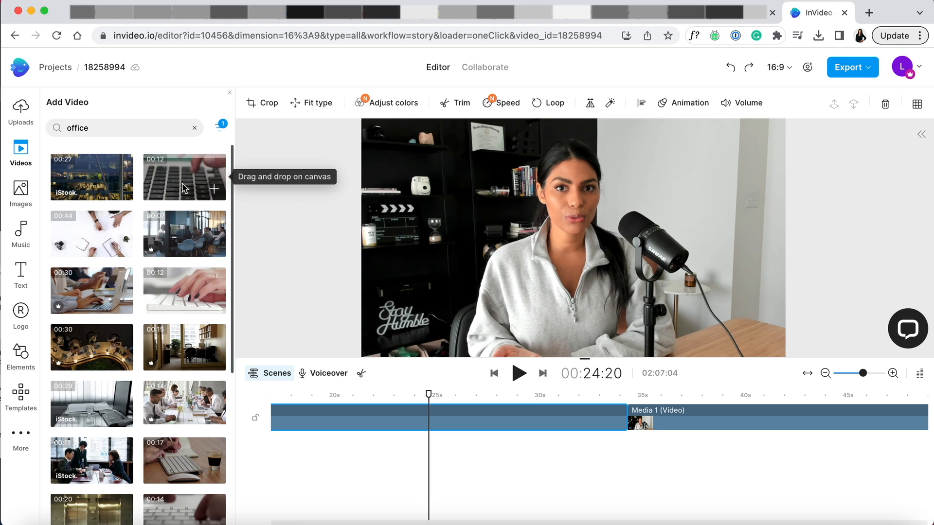
click(214, 188)
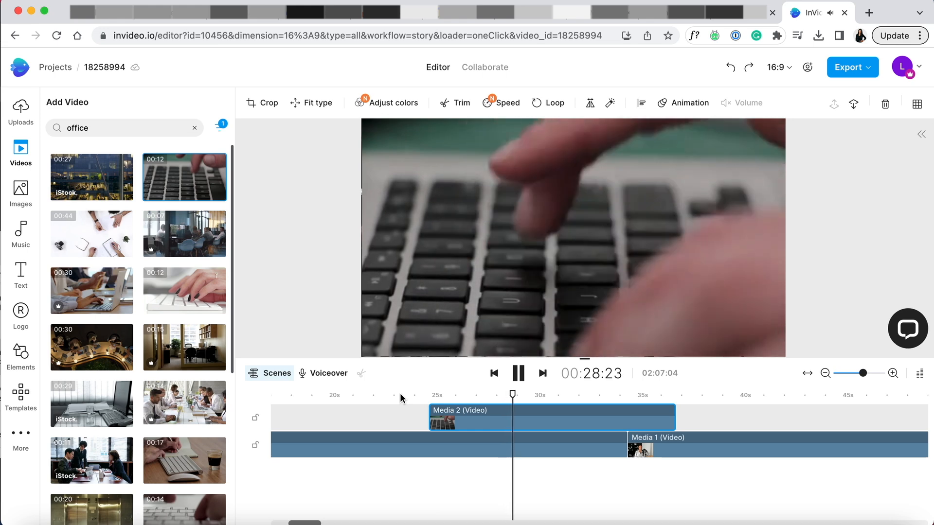
Split the keyboard typing clip at 00:28:28 and delete the part after the split.
click(518, 420)
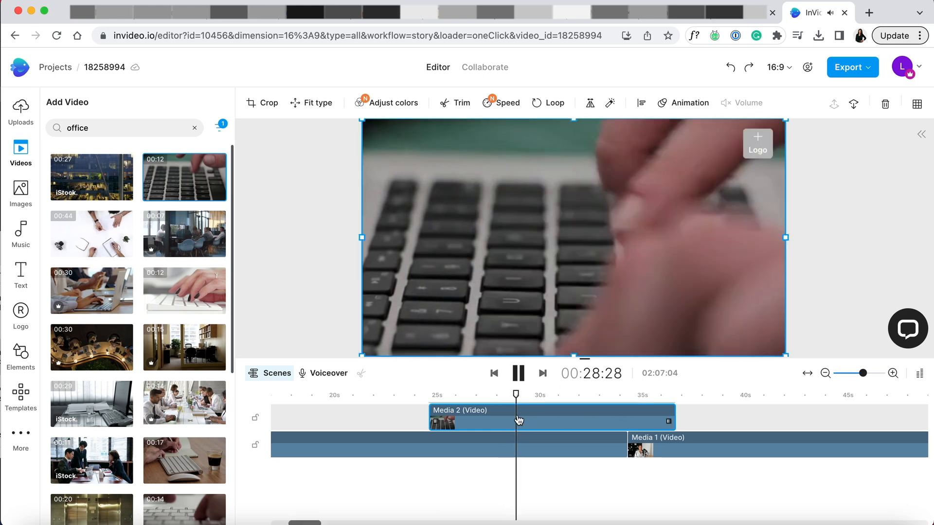
key(s)
click(539, 419)
key(Delete)
Play back the footage around the shortened keyboard clip to check the overlay.
drag(513, 391, 408, 393)
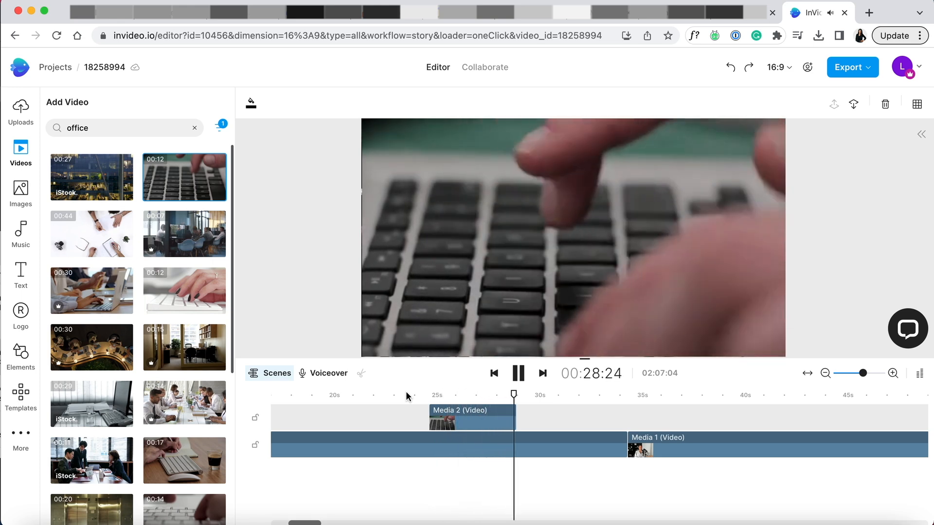
click(637, 395)
click(599, 394)
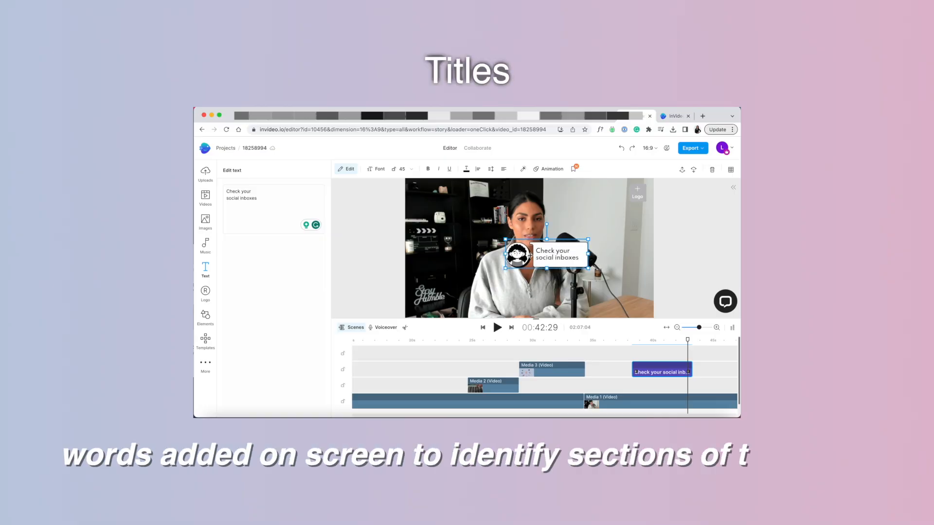
Move the "Check your social inboxes" title up from the microphone toward the wall beside the speaker.
drag(530, 253, 585, 210)
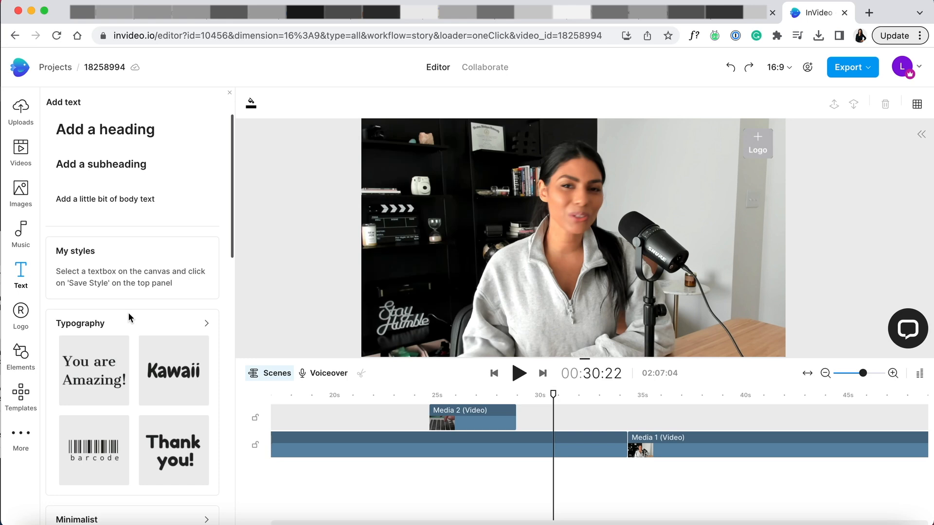
Browse the ready-made text styles and the suggested video templates for a suitable title design.
scroll(128, 405, down, 8)
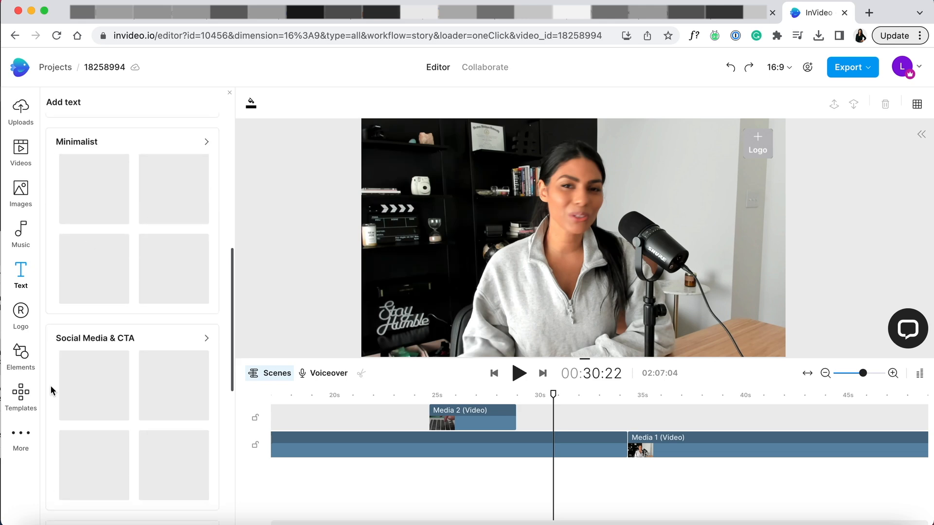
click(26, 395)
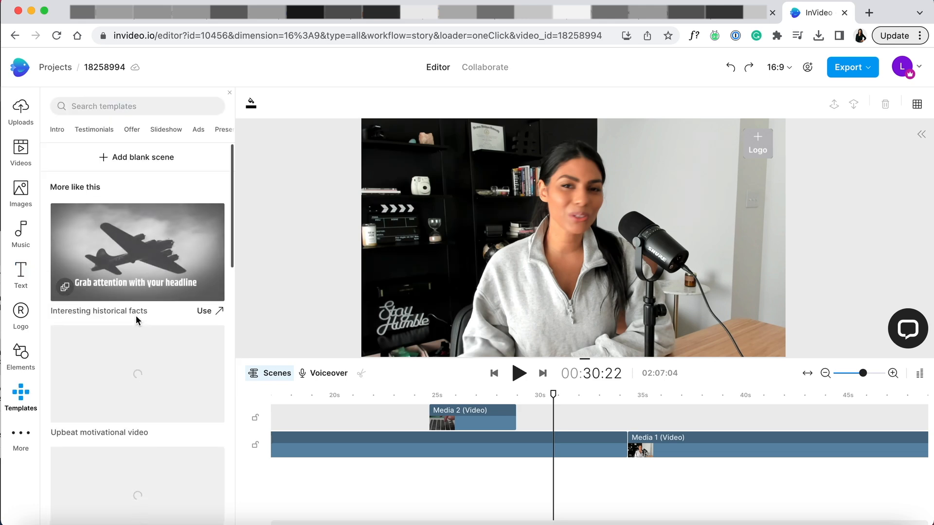
scroll(136, 320, down, 1)
scroll(136, 319, down, 8)
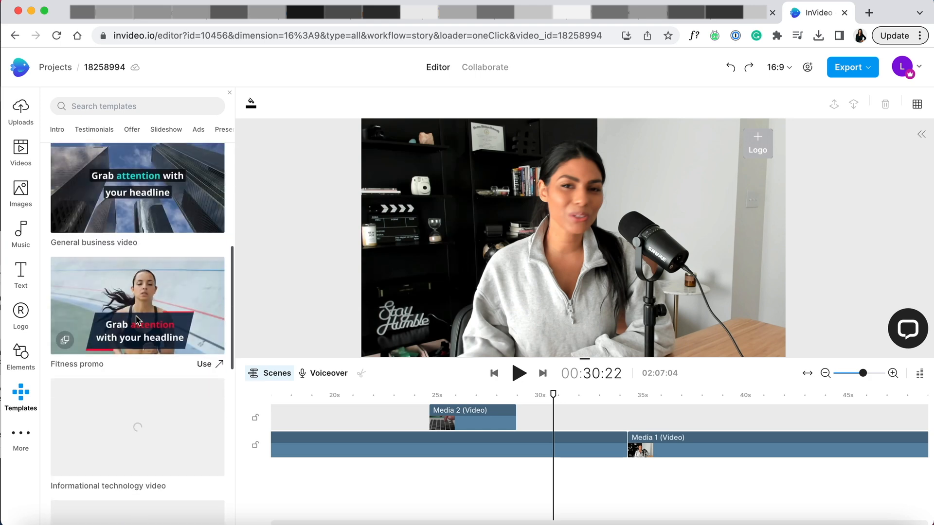
scroll(137, 319, down, 7)
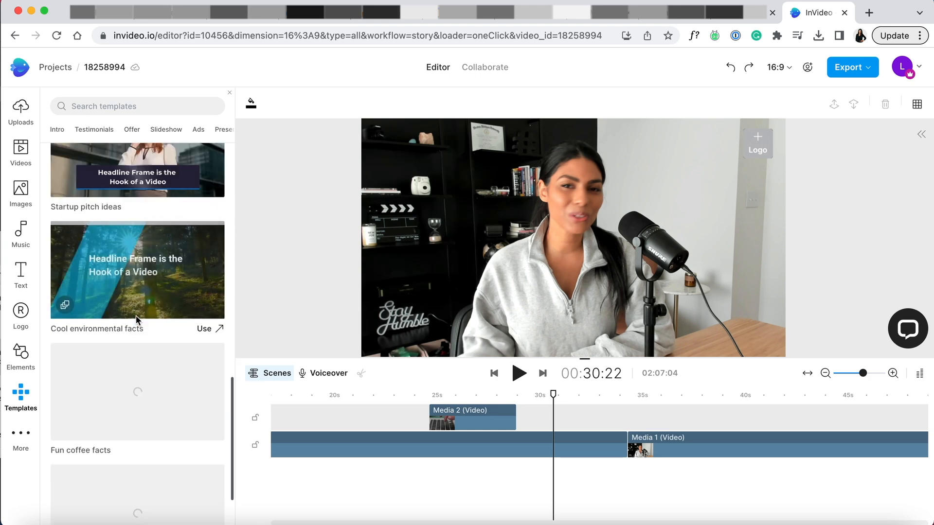
scroll(136, 320, up, 15)
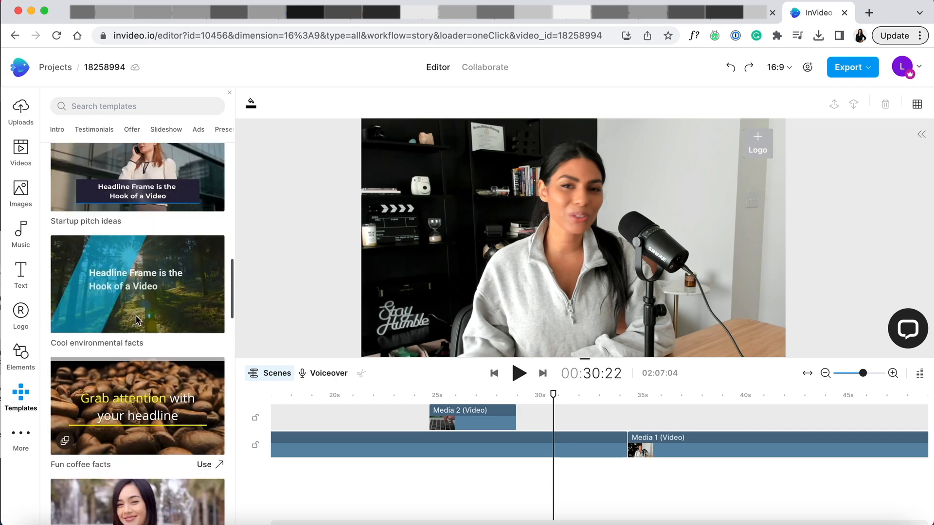
scroll(136, 320, down, 12)
scroll(136, 318, down, 20)
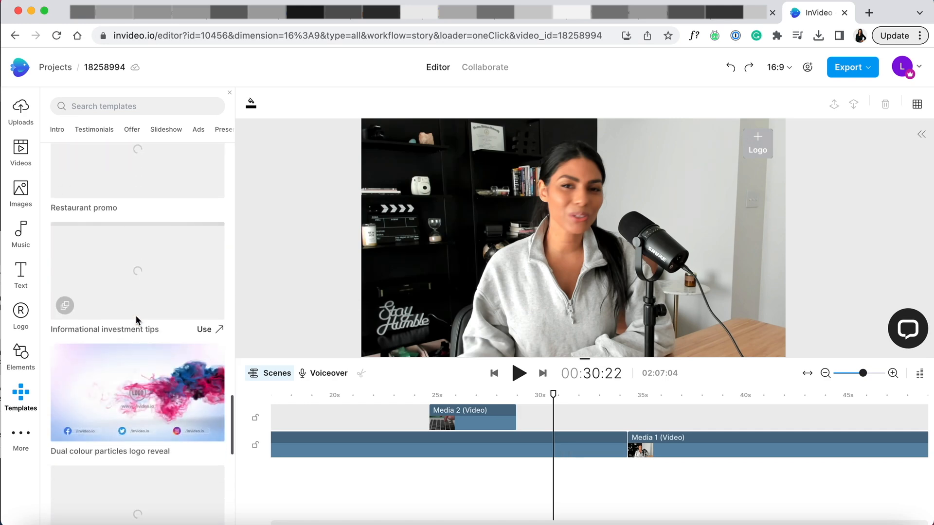
Search the templates for "title" and look through the matching designs.
scroll(136, 319, up, 3)
scroll(136, 316, up, 6)
click(141, 106)
text(title)
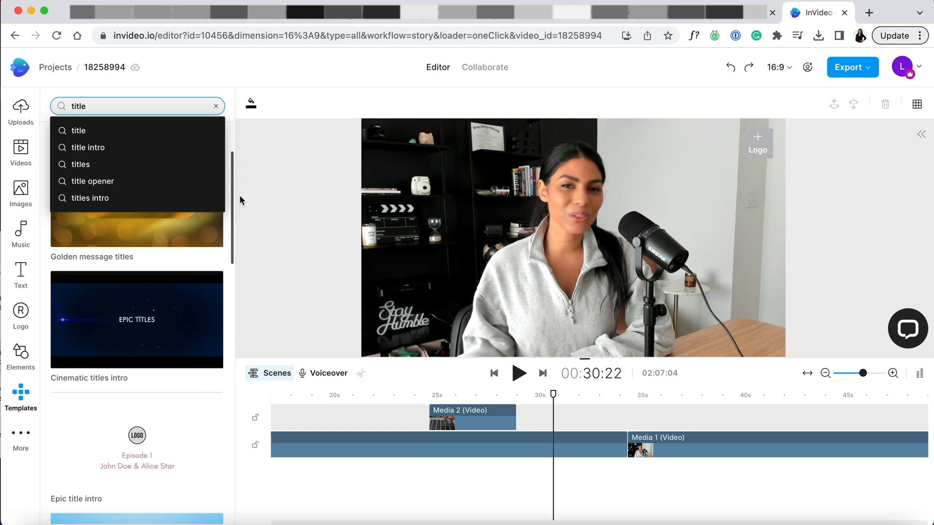
click(230, 205)
scroll(189, 286, down, 7)
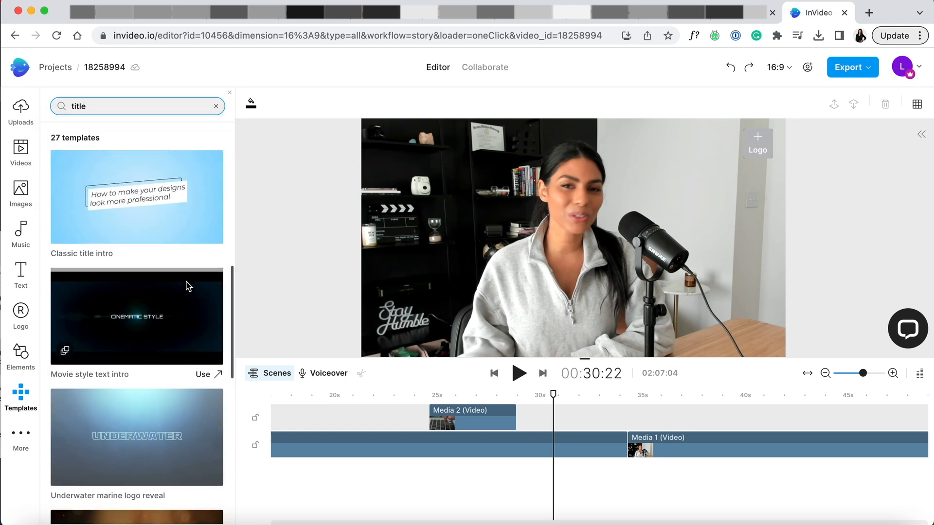
scroll(168, 263, down, 2)
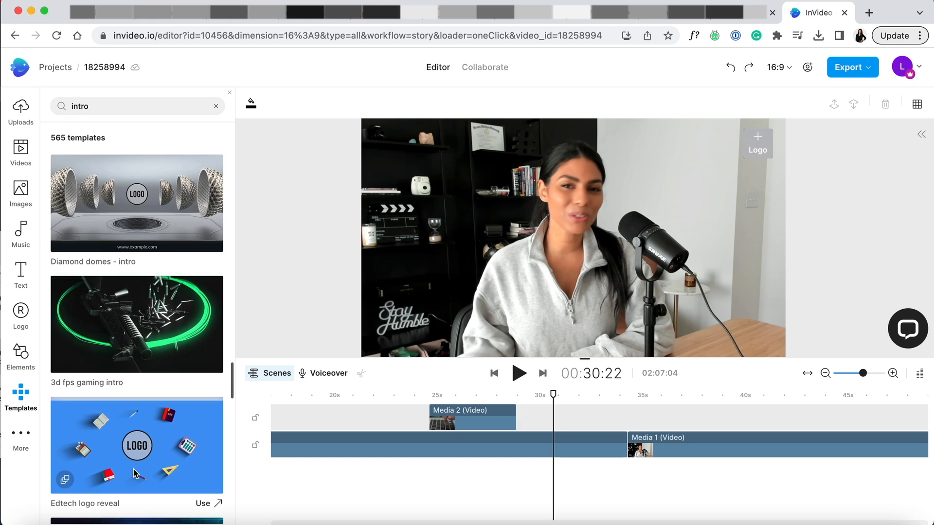
Open the Edtech logo reveal template as a project and replace its placeholder logo with obll colorful logo.png.
click(203, 506)
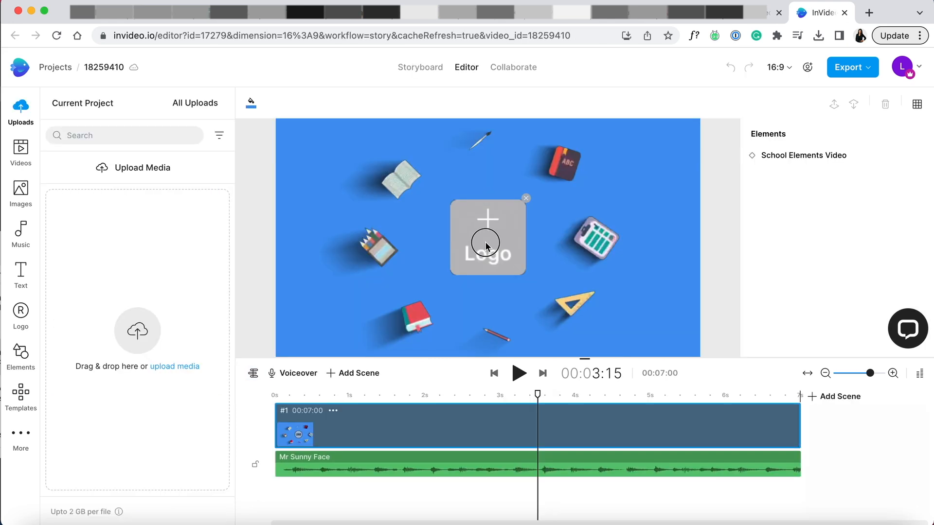
click(485, 241)
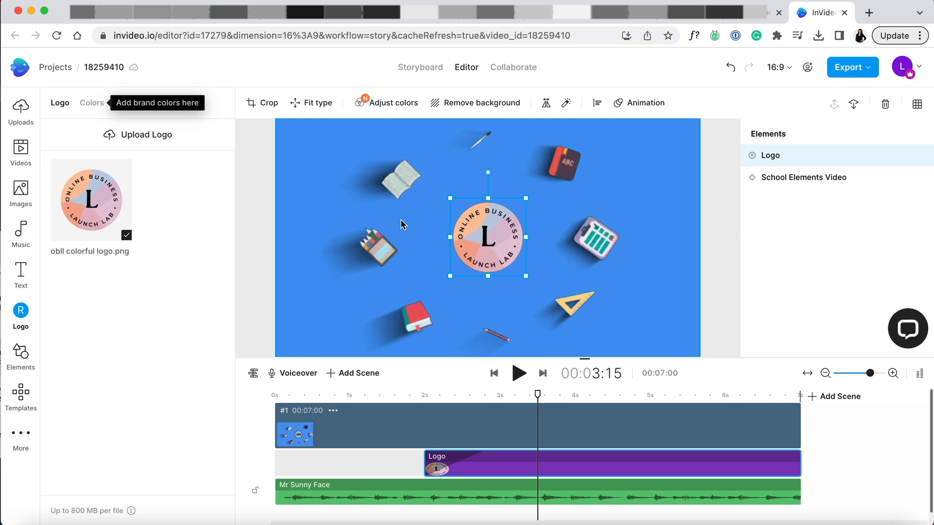
Apply the Ahoy color palette from the trending palettes to the logo reveal project.
click(92, 103)
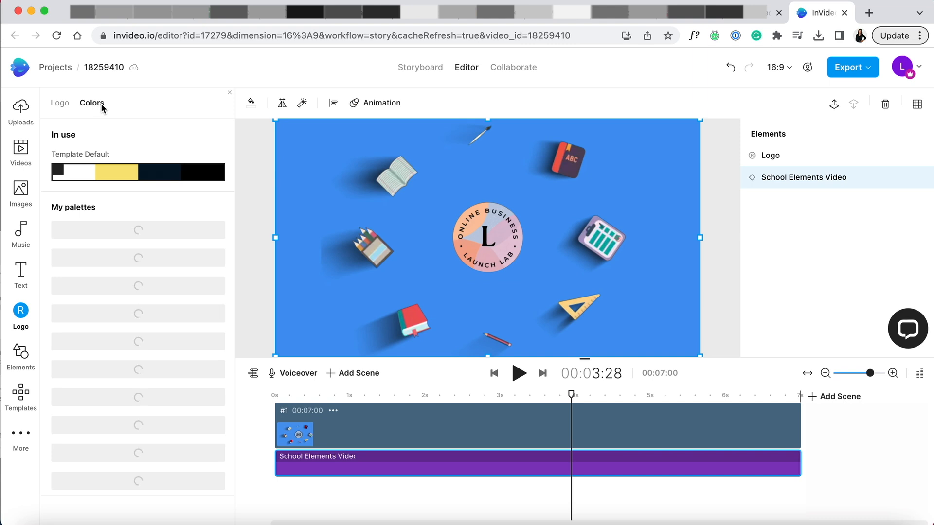
click(135, 177)
mouse_move(130, 318)
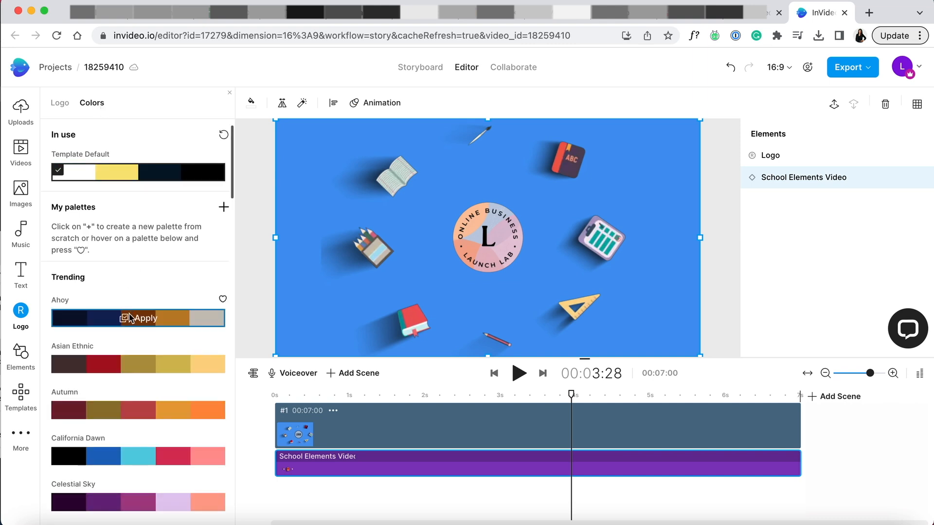
click(130, 318)
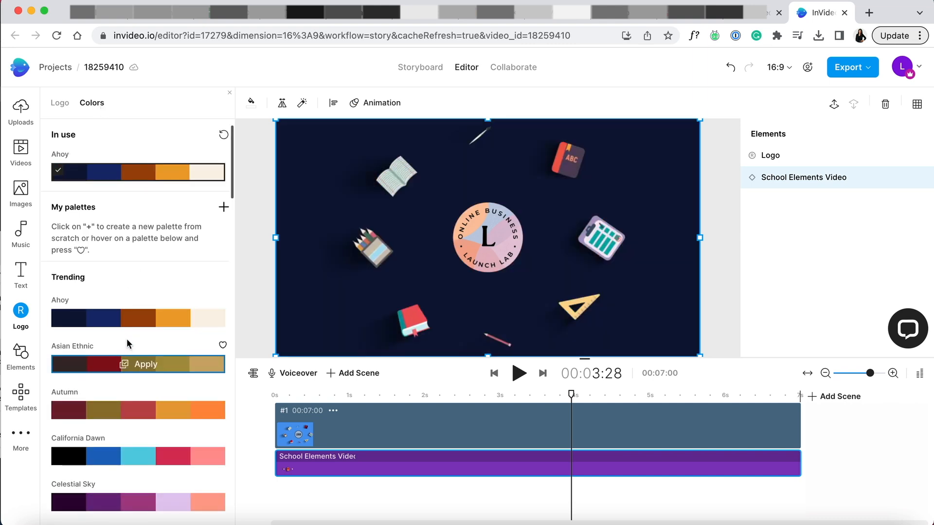
Create a custom palette of peach, coral, pink, light blue and cream (#F0EBD8) and apply it to the logo reveal.
click(123, 367)
mouse_move(125, 417)
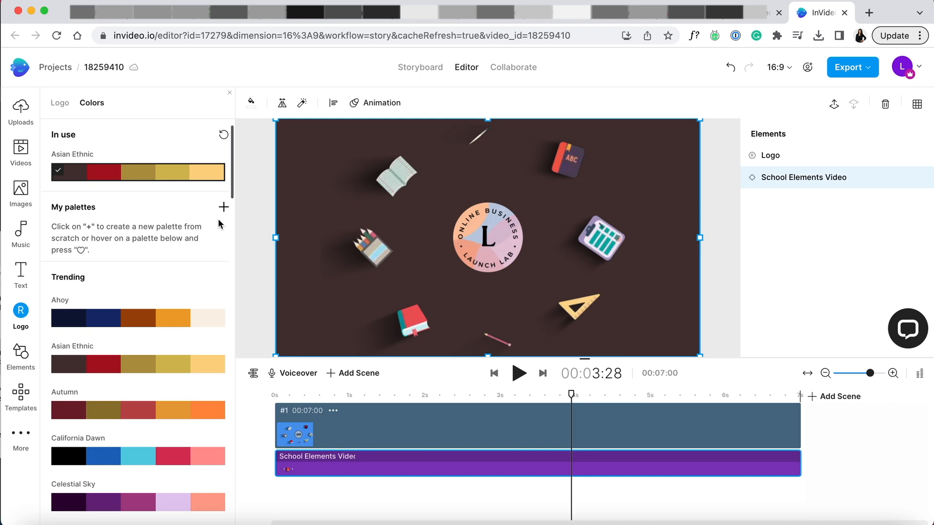
click(223, 207)
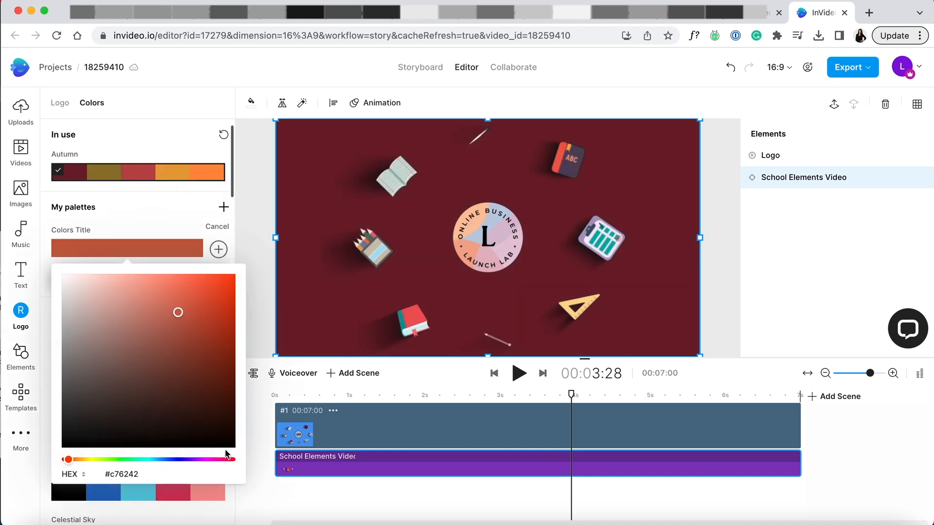
click(507, 524)
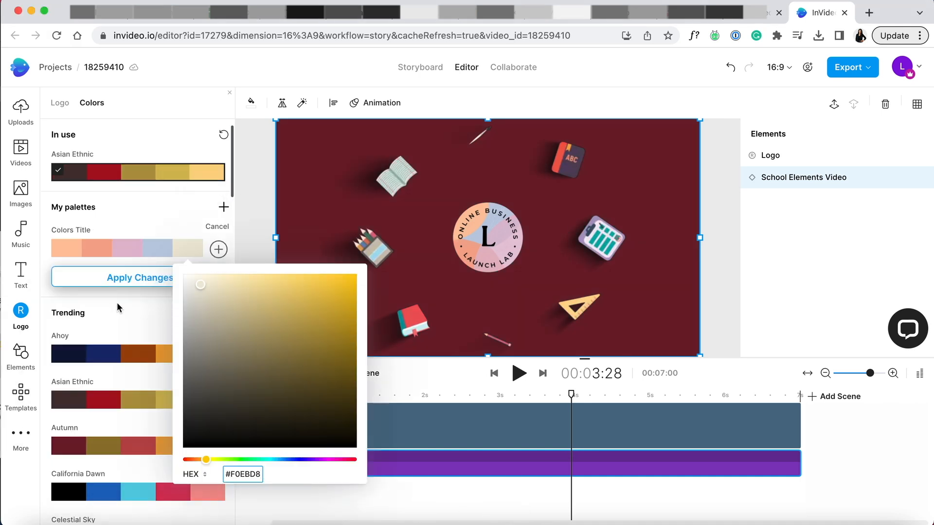
click(122, 278)
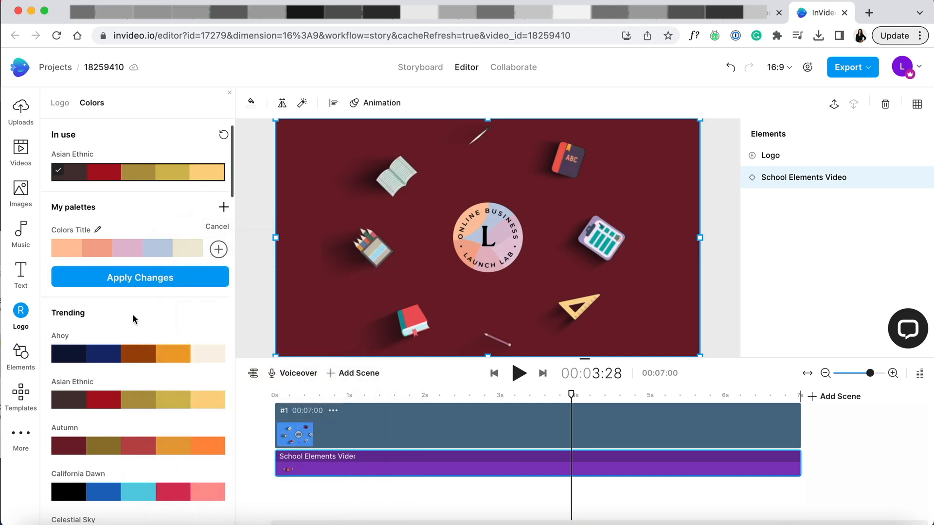
click(135, 250)
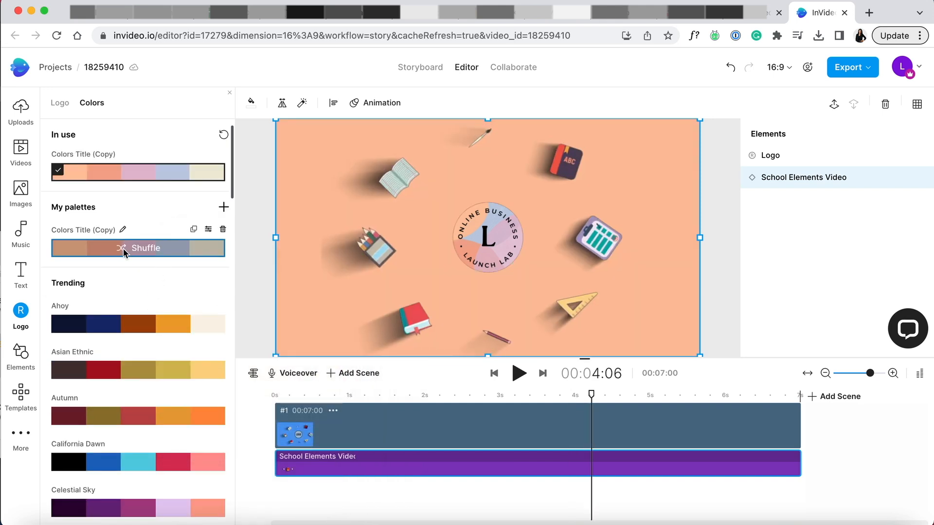
Shuffle the custom palette until the background is light blue and play the logo reveal from the start.
click(124, 248)
click(123, 248)
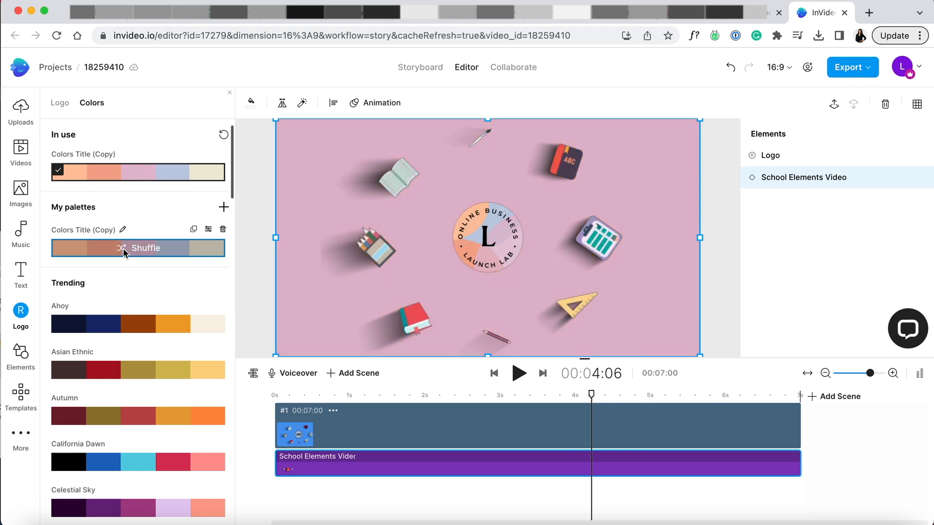
drag(591, 411, 247, 391)
key(space)
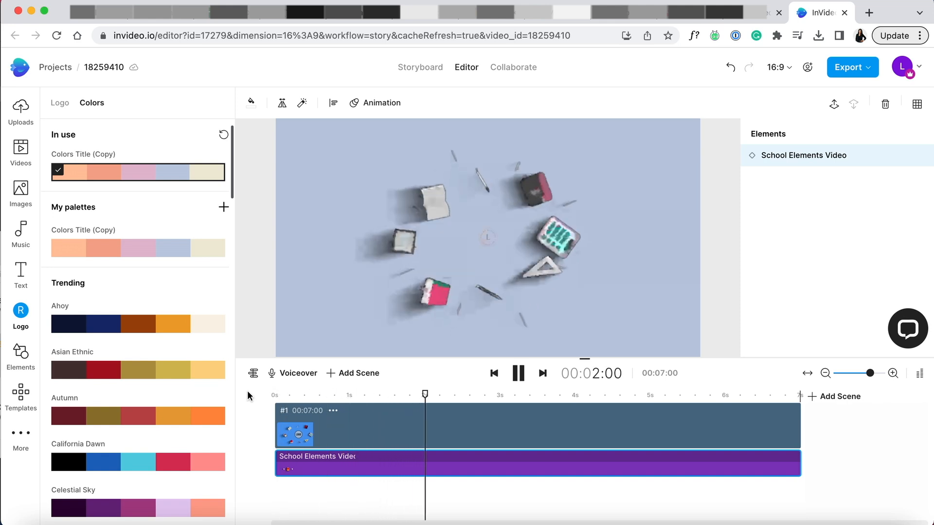
Export the logo reveal and place the exported video in the talking-head project directly after the keyboard clip, filling the frame.
click(852, 67)
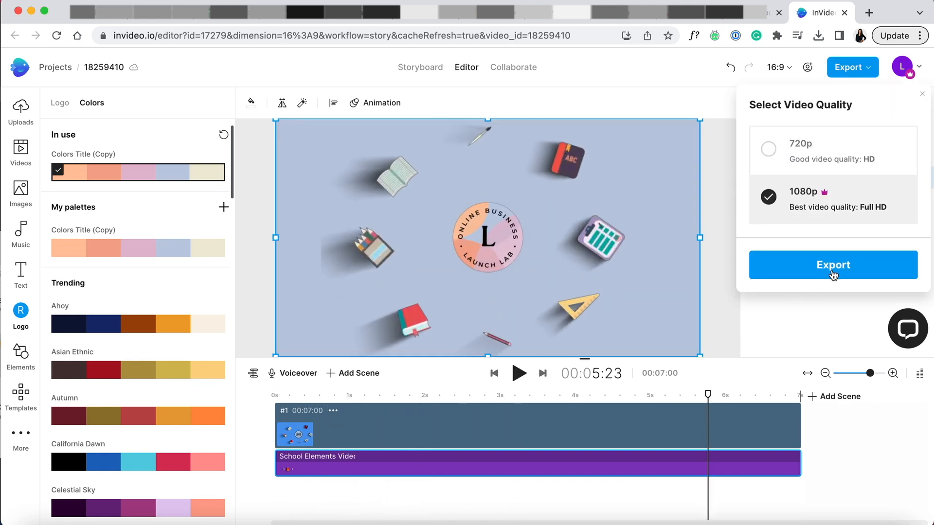
click(832, 265)
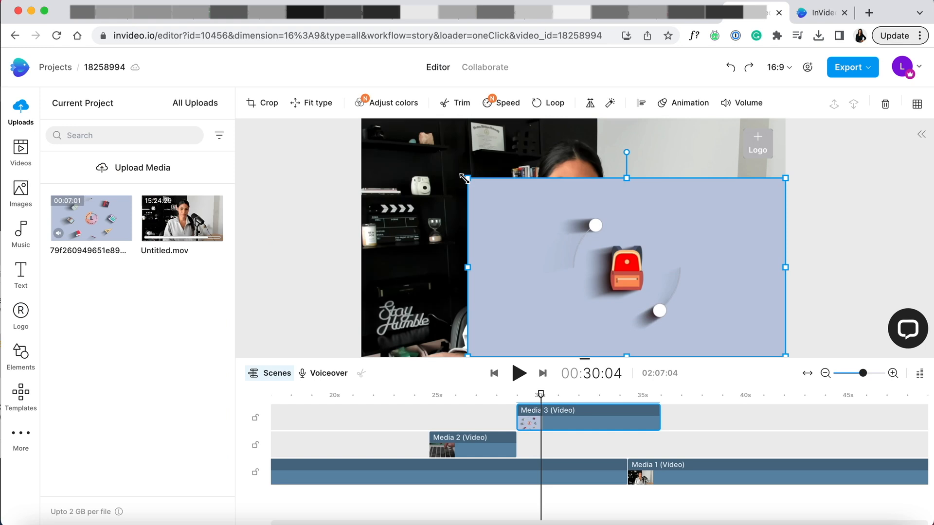
drag(462, 177, 354, 136)
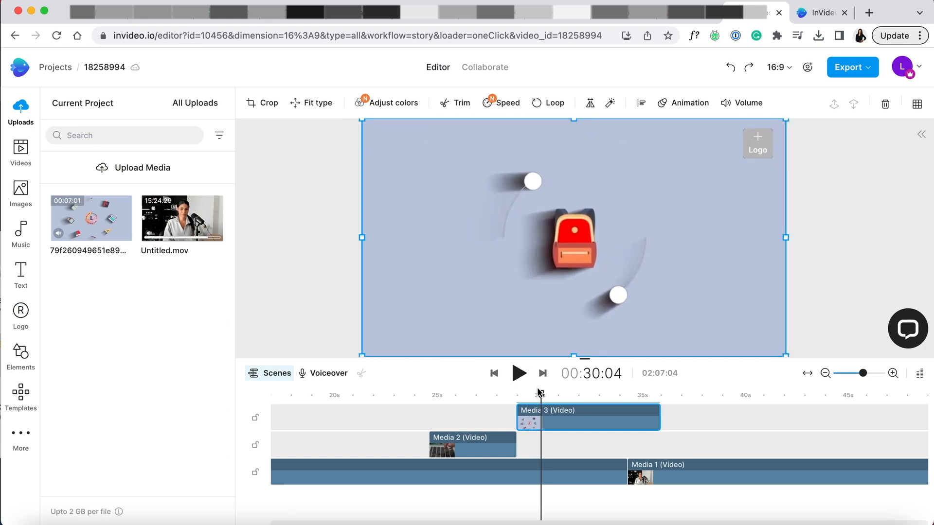
click(486, 392)
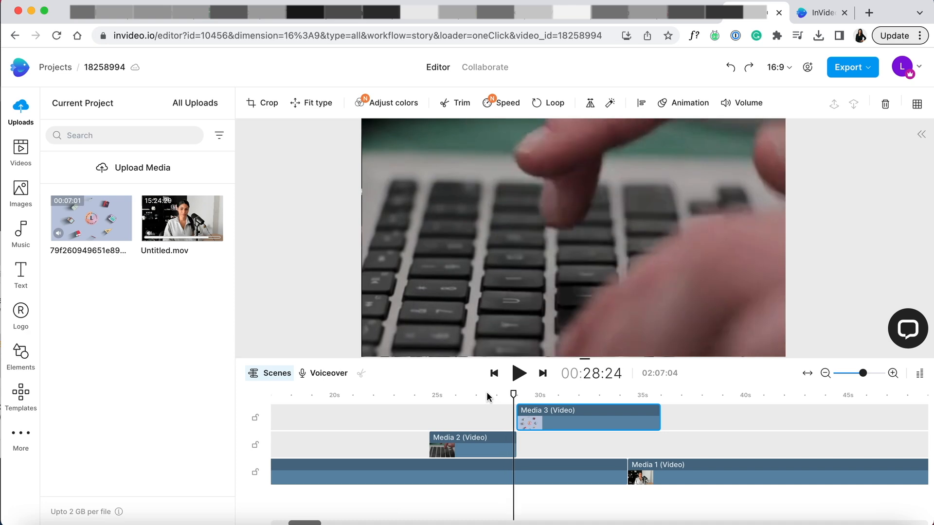
click(549, 416)
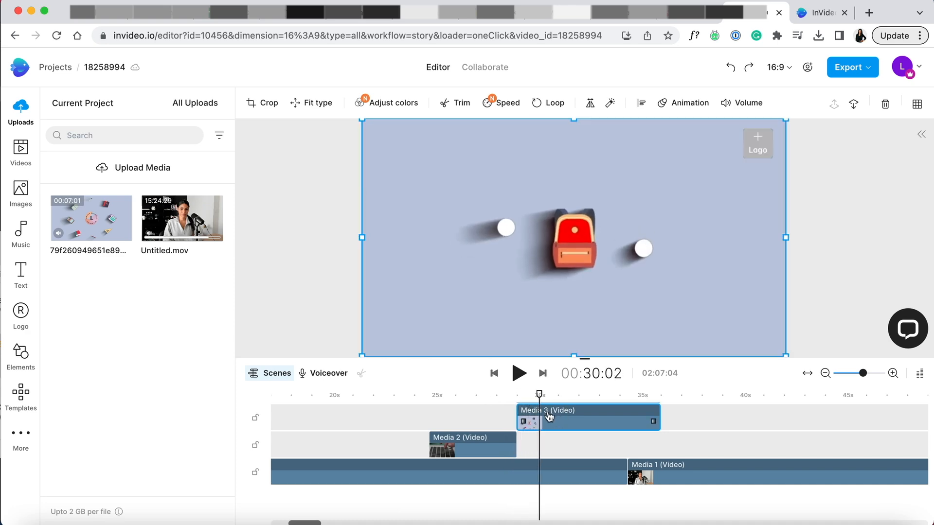
drag(361, 355, 358, 359)
Play the transition from the keyboard clip into the logo intro and trim the intro's end to the talking-head cut at 00:34:13.
click(467, 421)
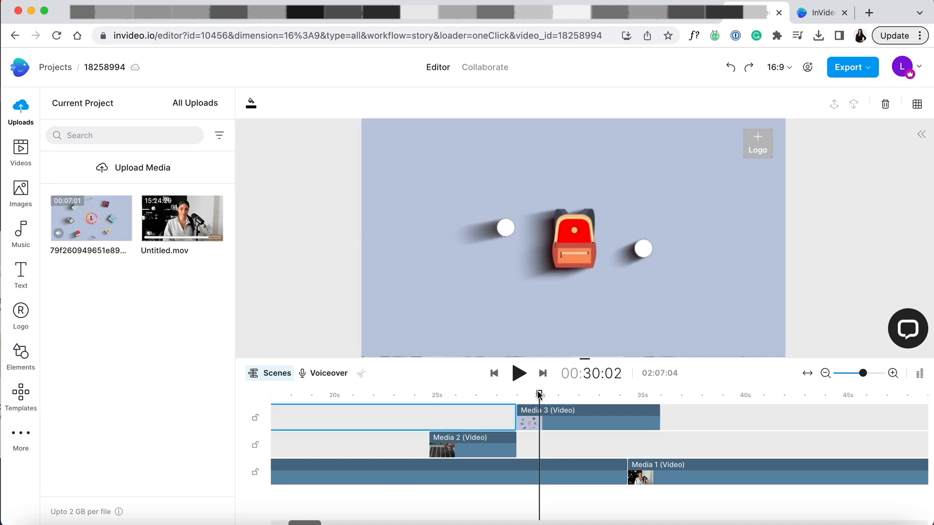
drag(539, 395, 491, 395)
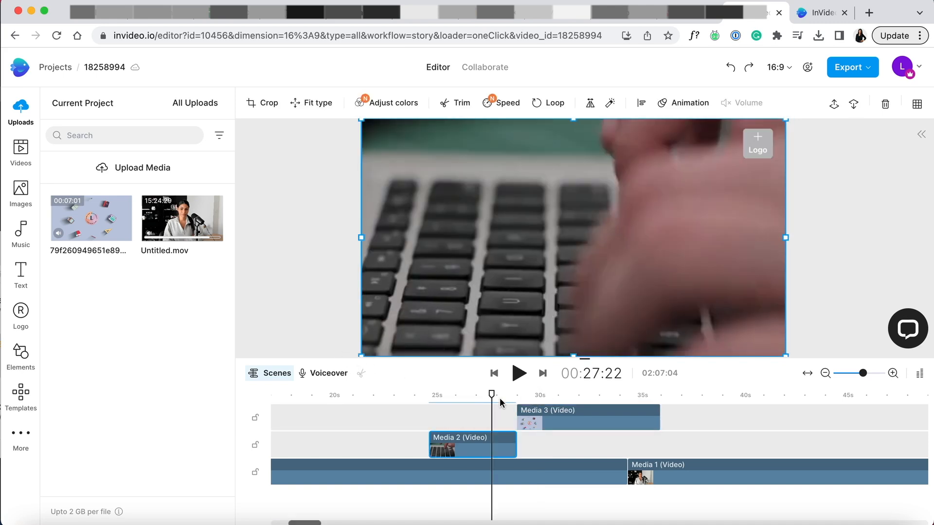
key(space)
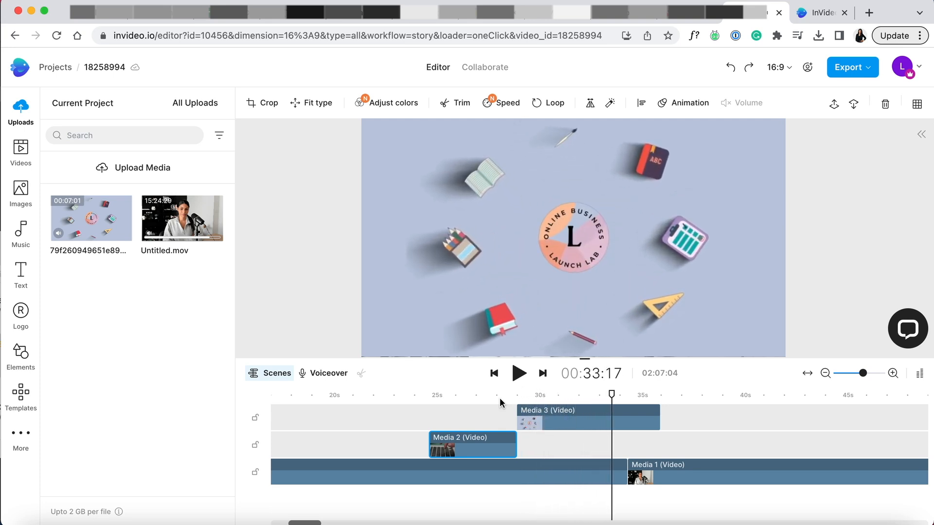
key(space)
drag(659, 419, 629, 419)
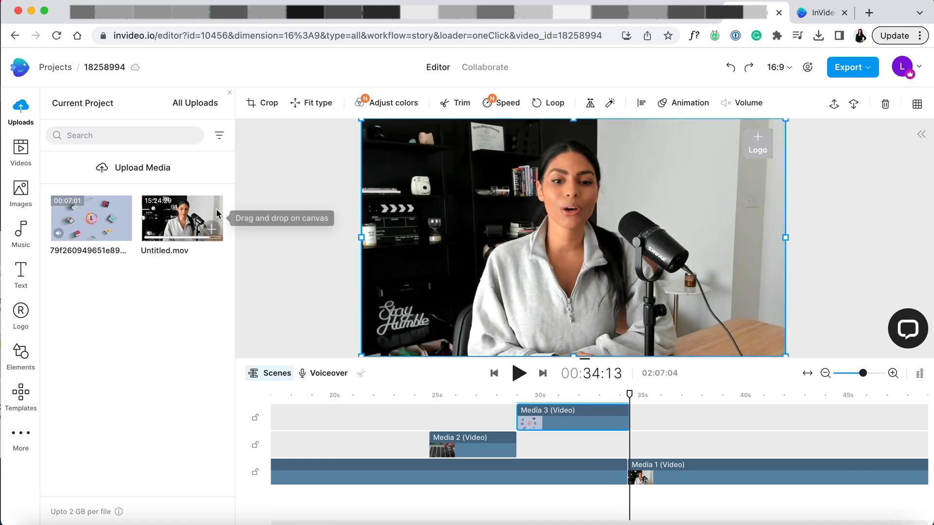
Add the "Love this! #AddingToCart" callout from the Social Media & CTA text styles to the timeline right after the logo intro.
click(20, 272)
scroll(98, 377, down, 5)
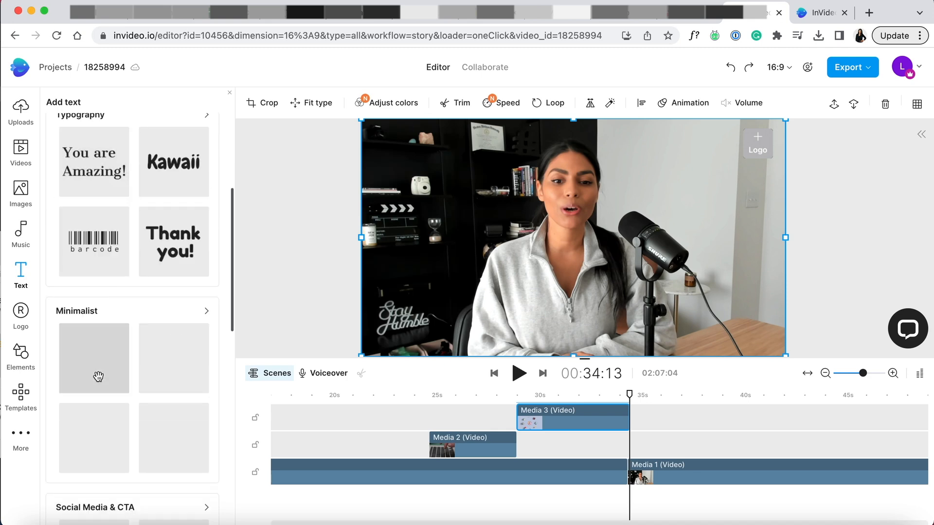
scroll(98, 377, down, 3)
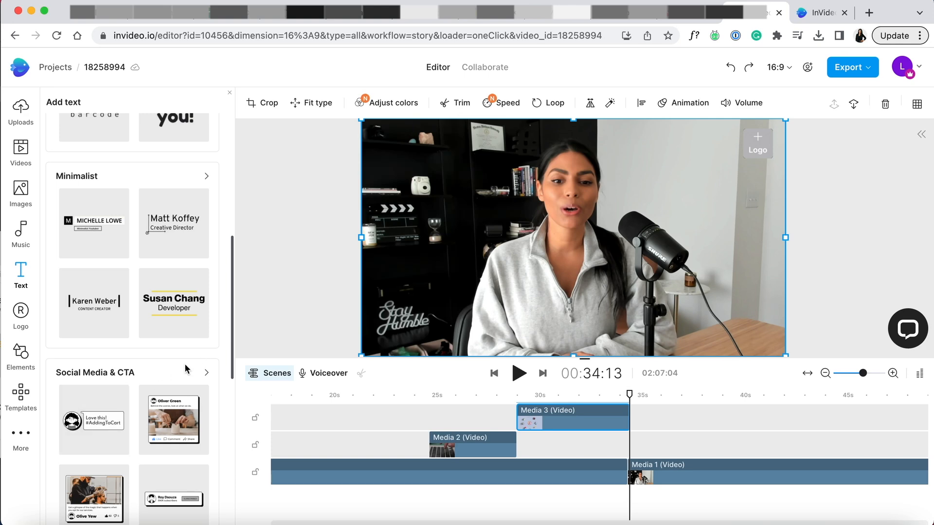
drag(233, 319, 231, 365)
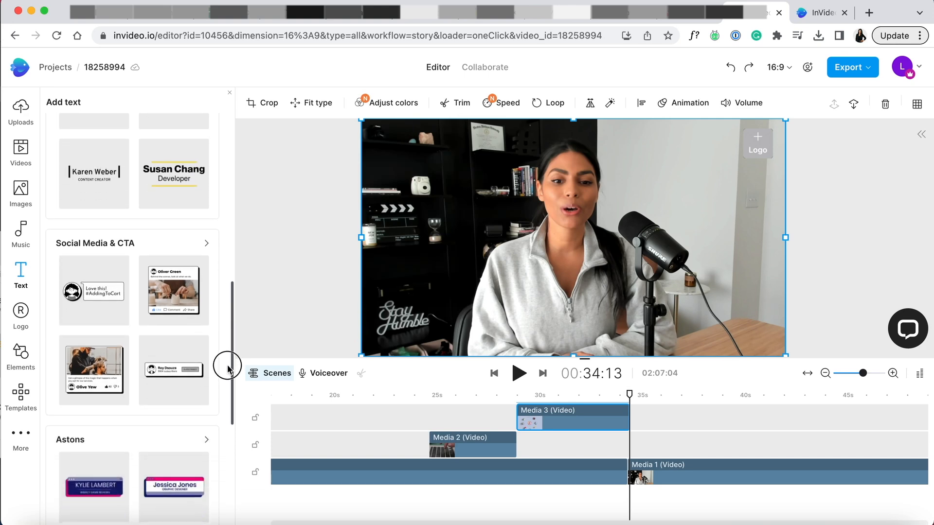
drag(101, 290, 100, 291)
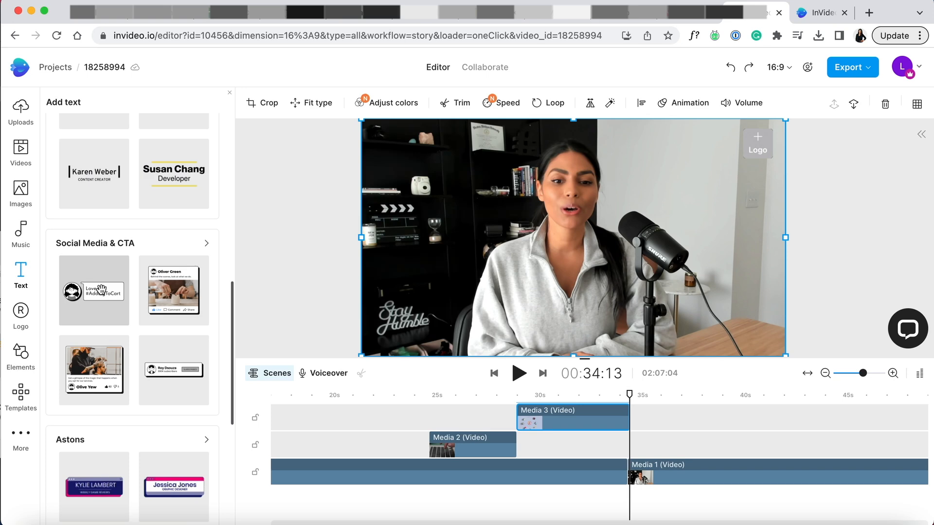
click(105, 296)
drag(105, 297, 629, 436)
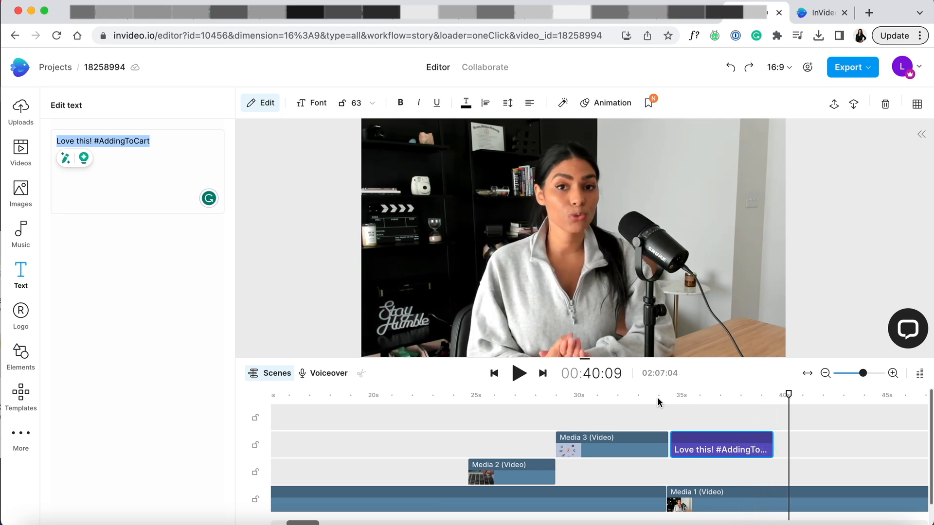
Change the callout text to "Check your social inboxes" on two lines, shrink the callout and place it in the frame's upper right.
drag(778, 395, 714, 406)
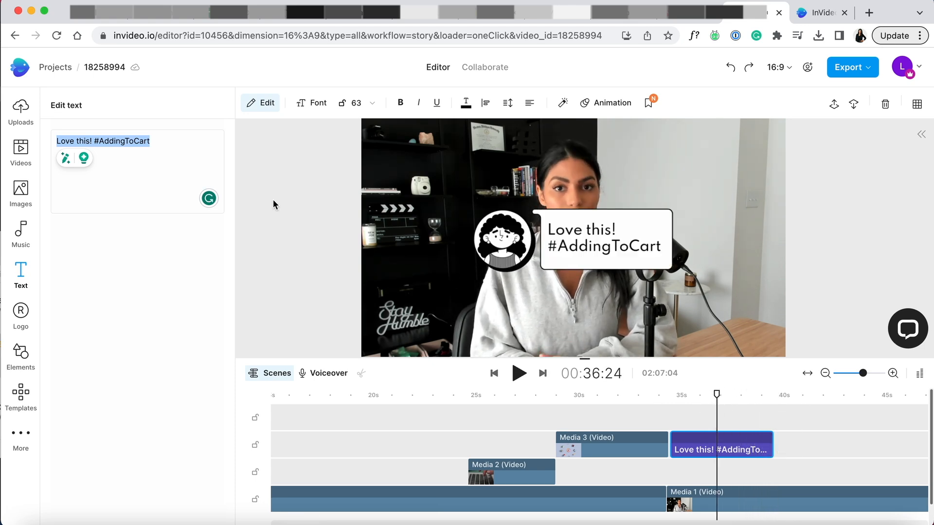
click(133, 157)
text(Che)
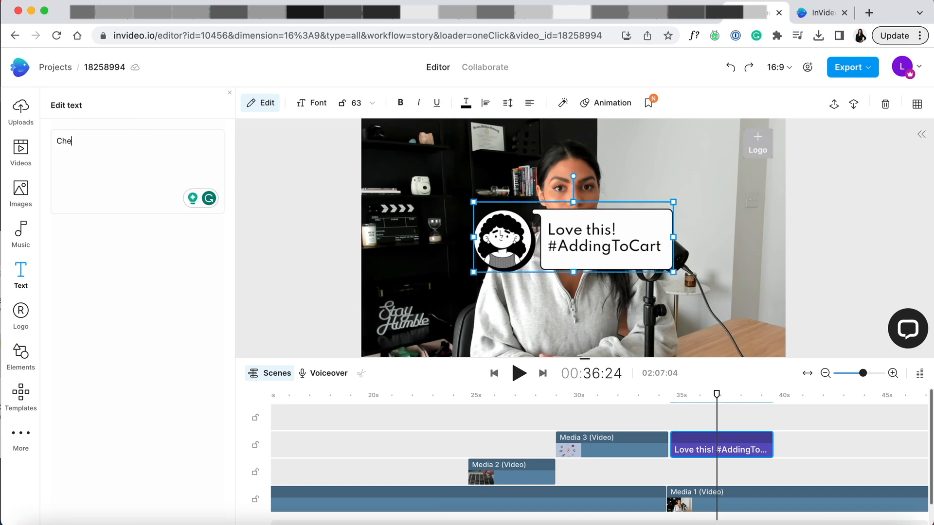
text(ck your social)
key(Return)
text(med)
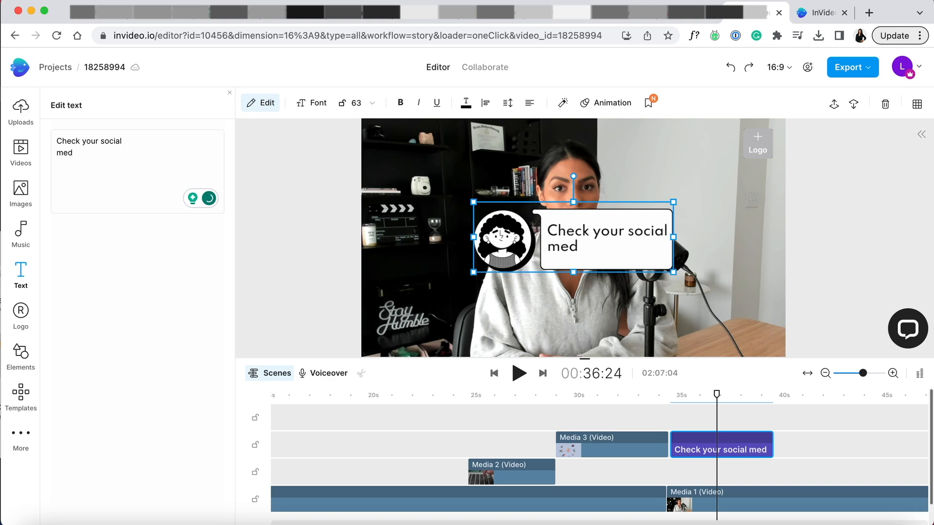
key(BackSpace)
key(BackSpace)
key(BackSpace)
text(inboxes)
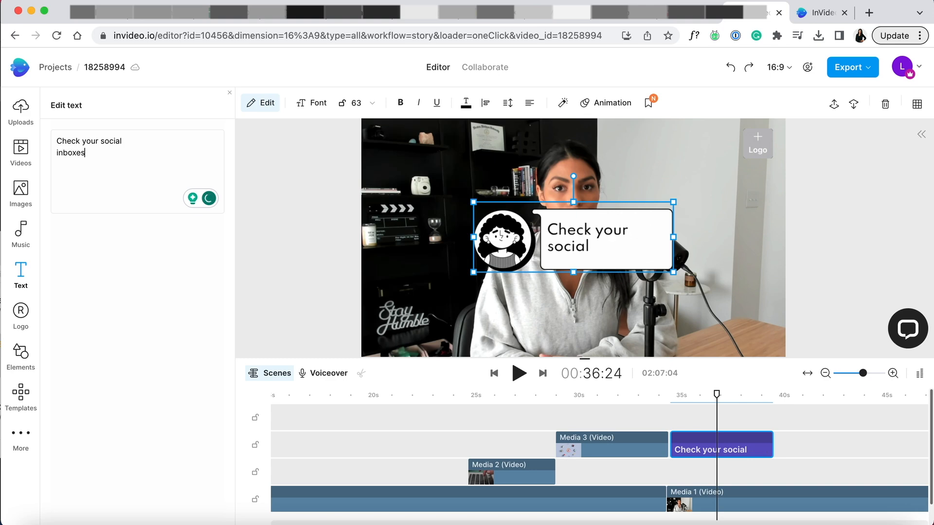
click(99, 141)
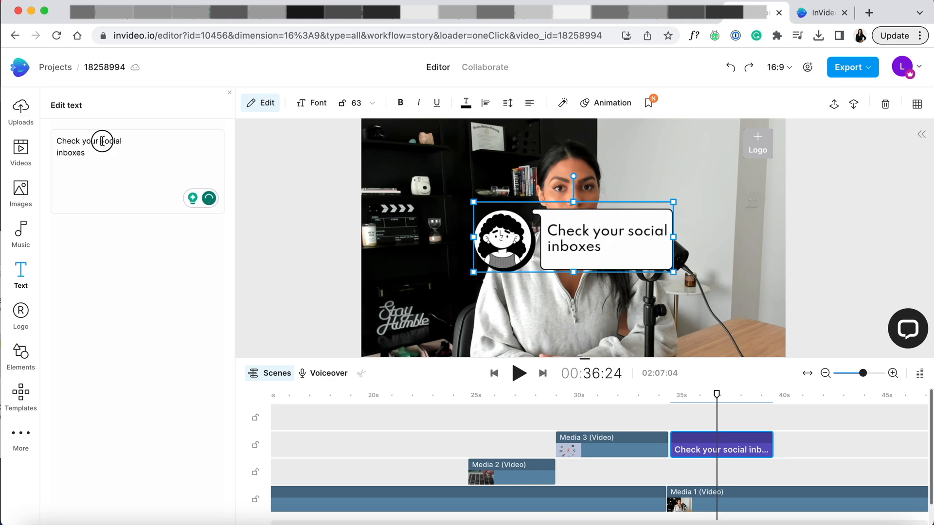
key(Return)
key(BackSpace)
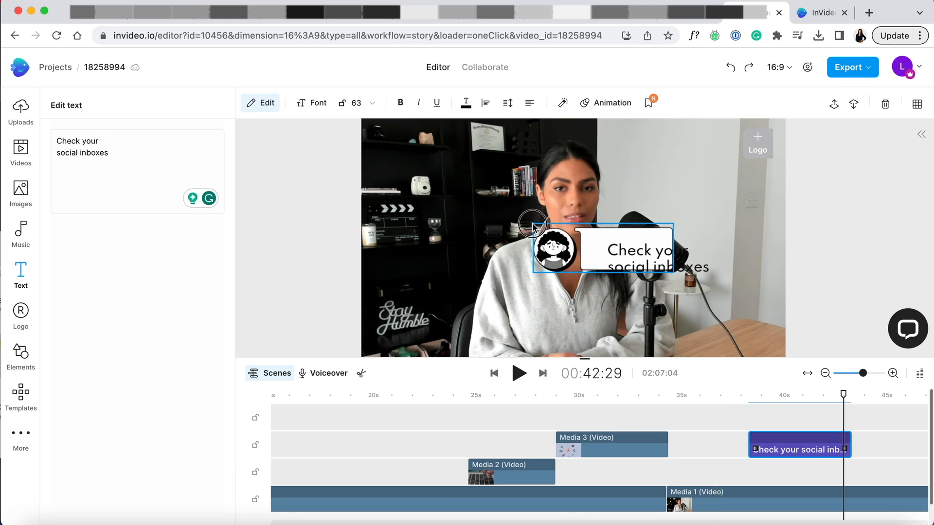
drag(533, 224, 668, 174)
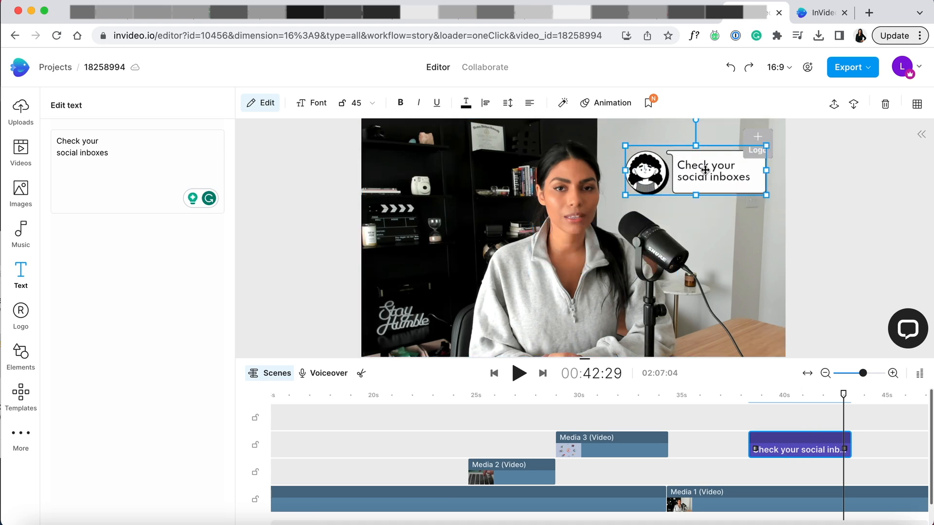
drag(841, 390, 728, 414)
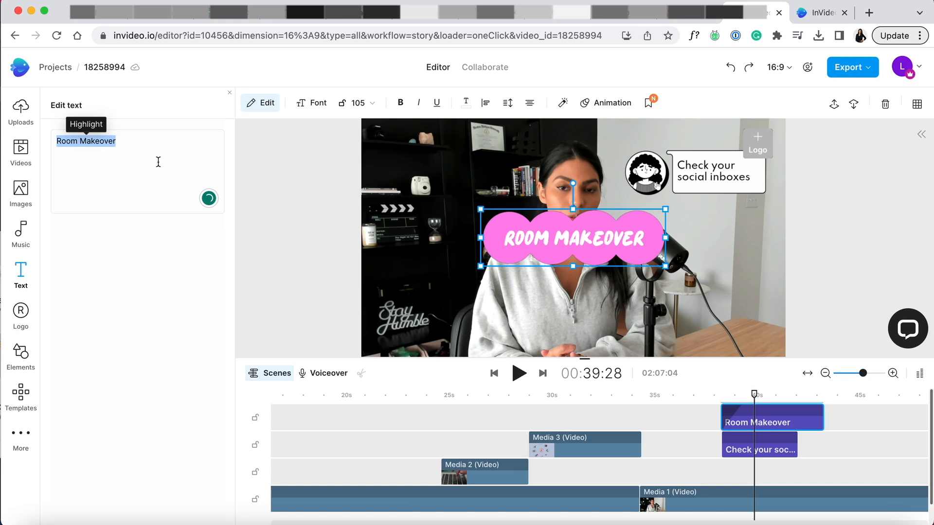
Reword the pink Room Makeover title as "check social inboxes", centre it across the lower part of the frame and preview it.
text(check social inboxes)
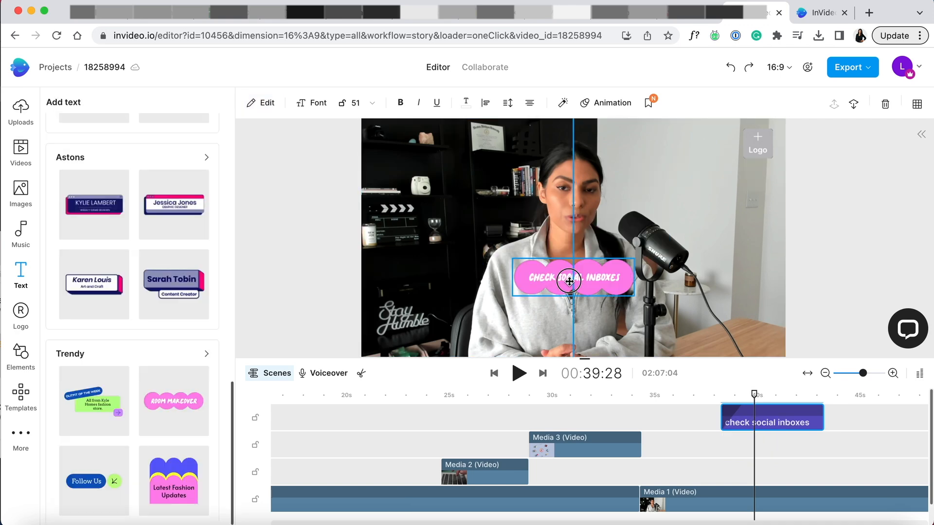
drag(570, 281, 571, 282)
drag(634, 296, 696, 315)
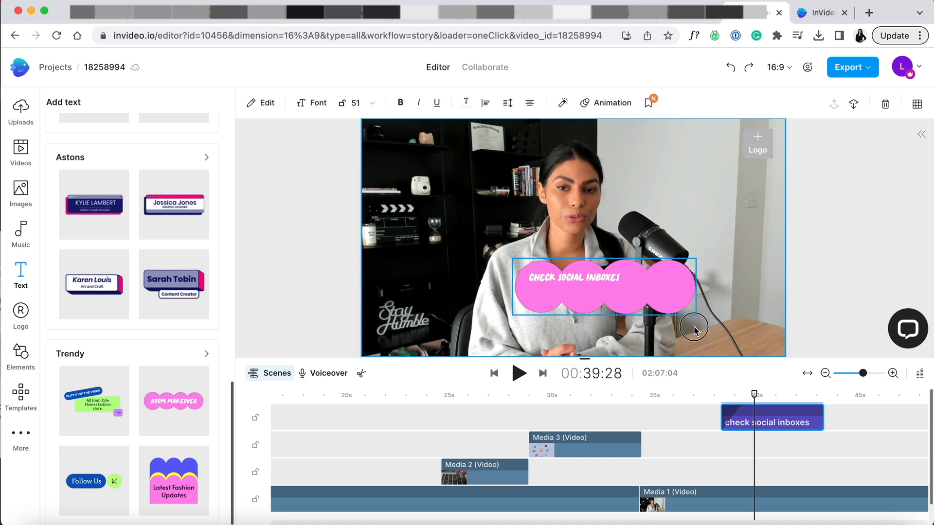
drag(641, 287, 610, 309)
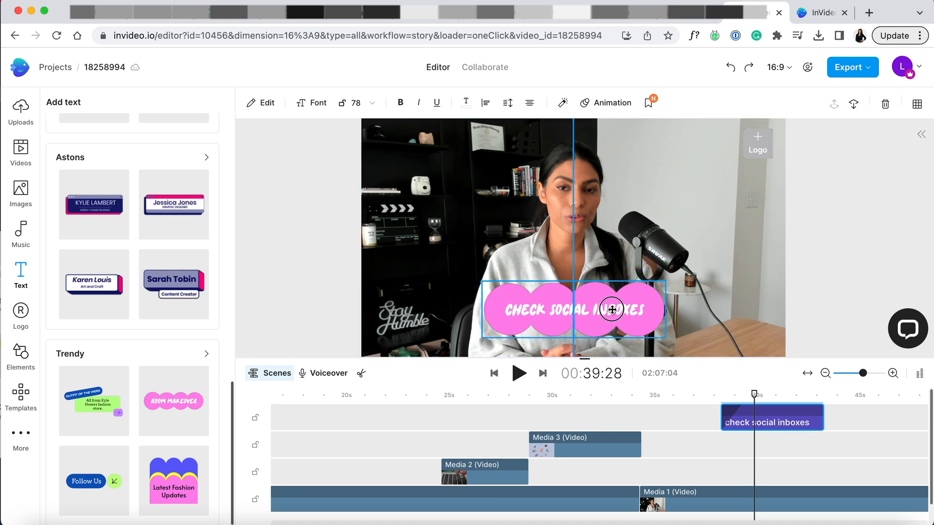
drag(754, 395, 696, 398)
key(space)
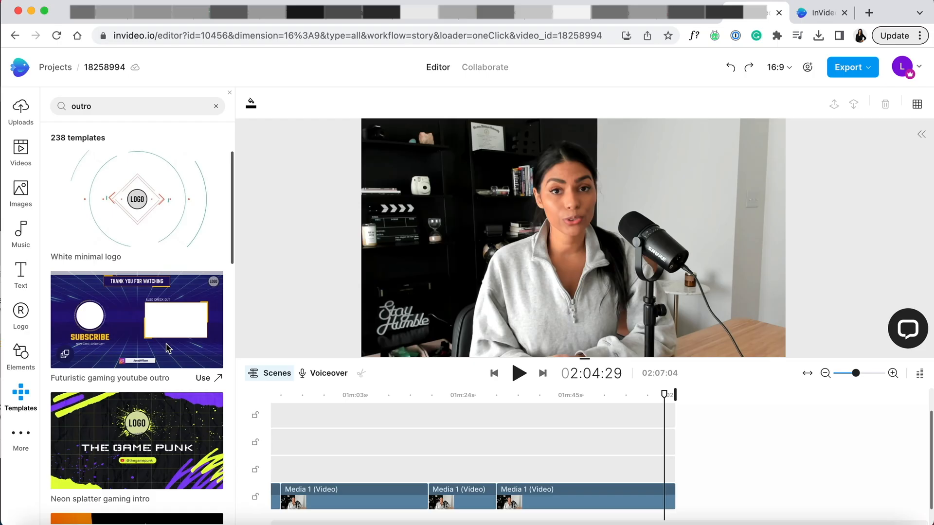
Look through the outro templates for a suitable end screen design.
scroll(168, 348, down, 2)
scroll(168, 348, down, 5)
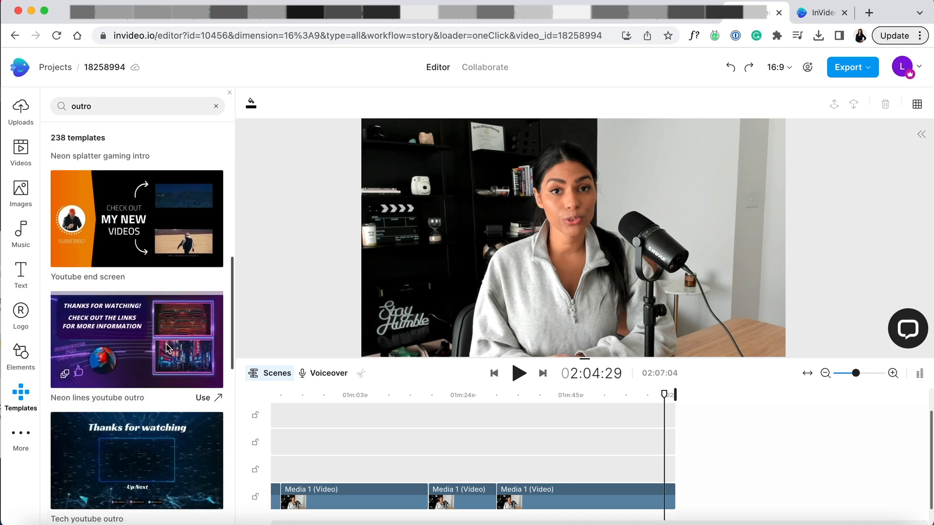
scroll(167, 348, down, 7)
scroll(166, 349, down, 2)
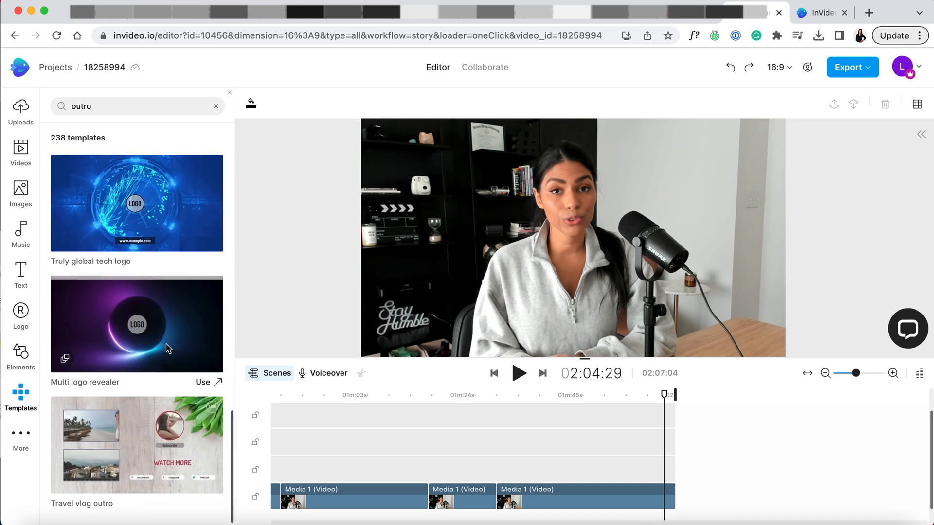
scroll(167, 348, down, 10)
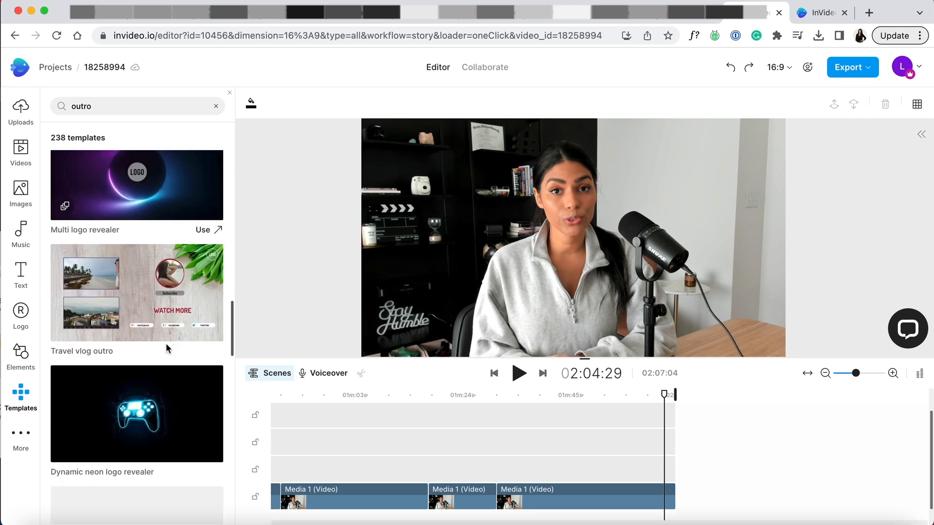
scroll(166, 348, down, 4)
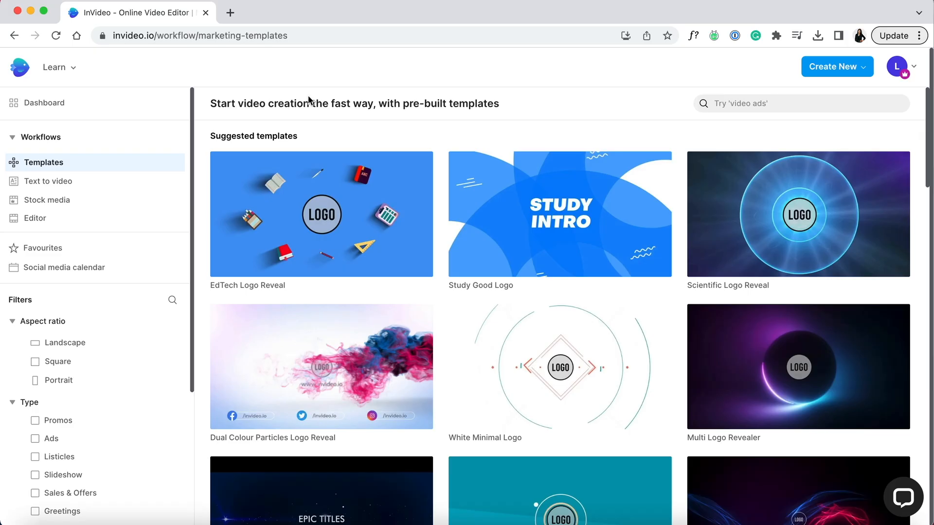
Filter the pre-built templates by the portrait aspect ratio.
click(50, 382)
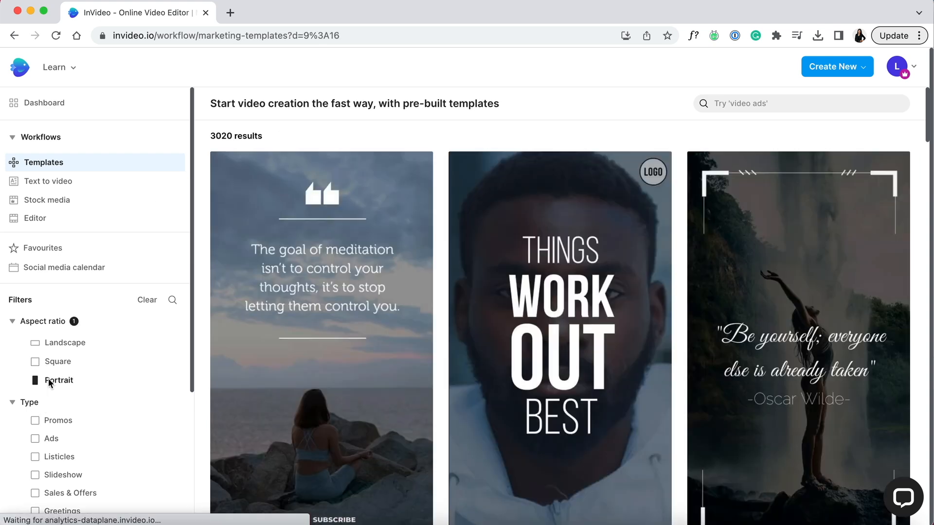
Look through the portrait pre-built templates and return to the dashboard.
scroll(366, 319, down, 10)
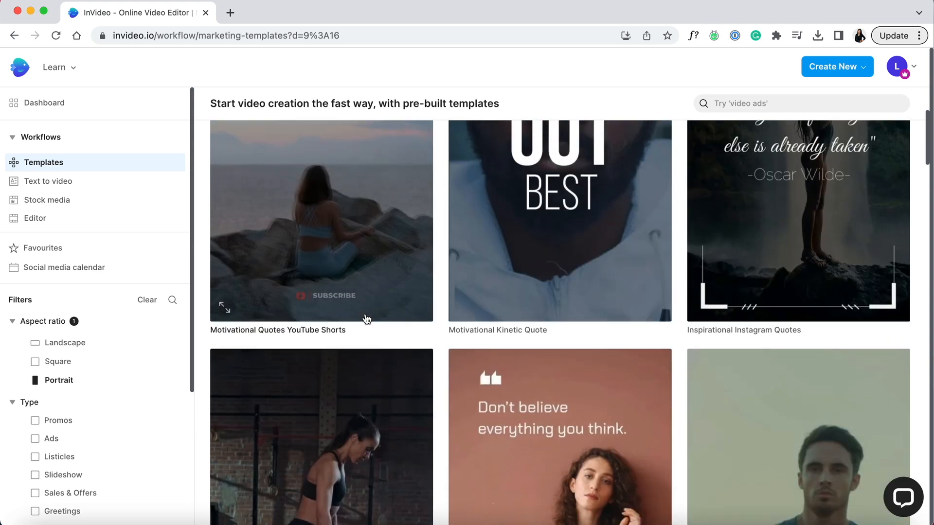
scroll(366, 319, down, 10)
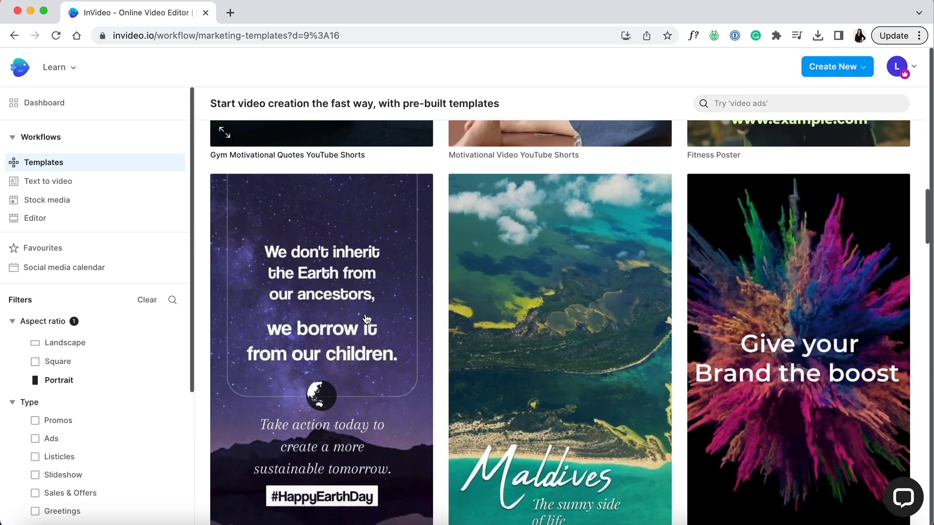
click(17, 71)
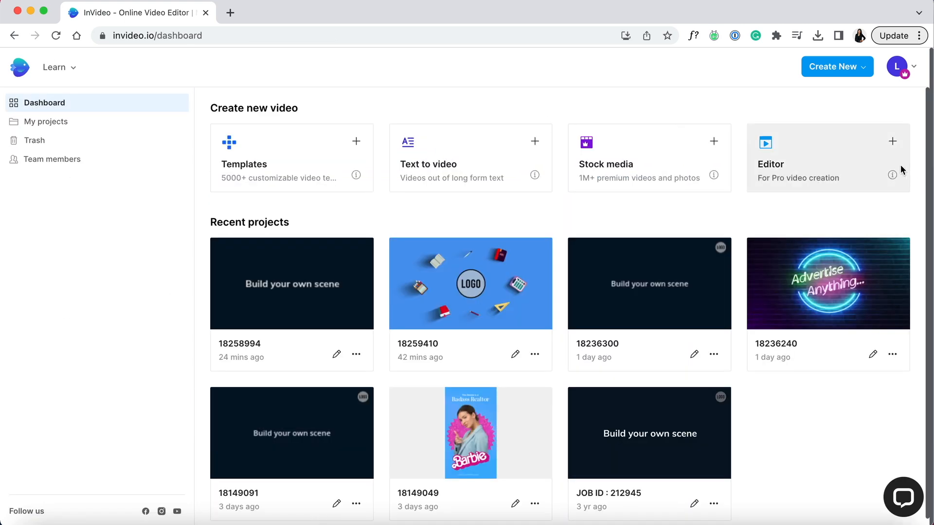
Start a text-to-video project from the Upbeat Motivational Video template in Landscape (16:9).
click(476, 151)
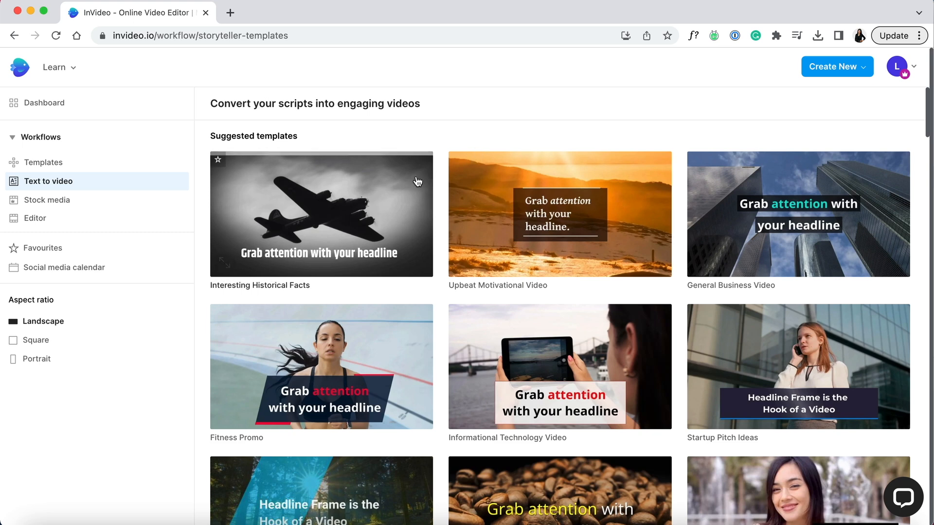
mouse_move(400, 183)
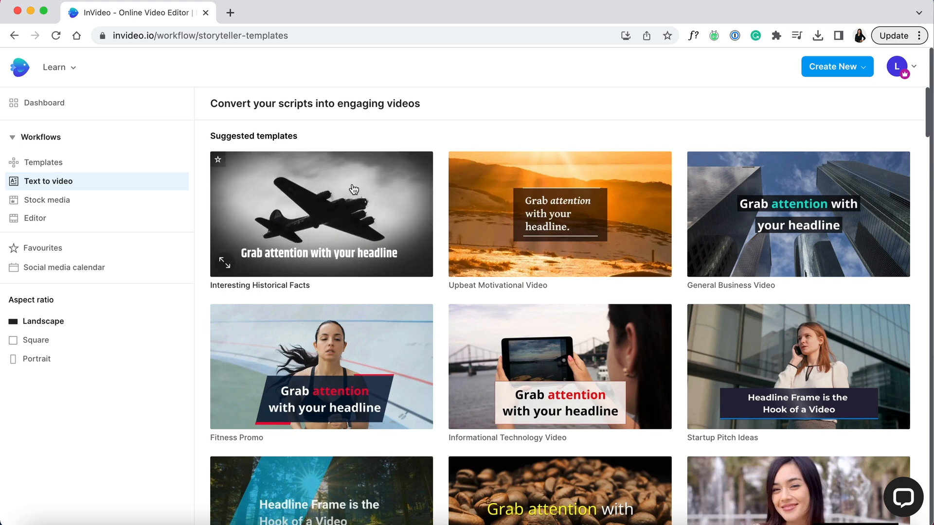
click(528, 189)
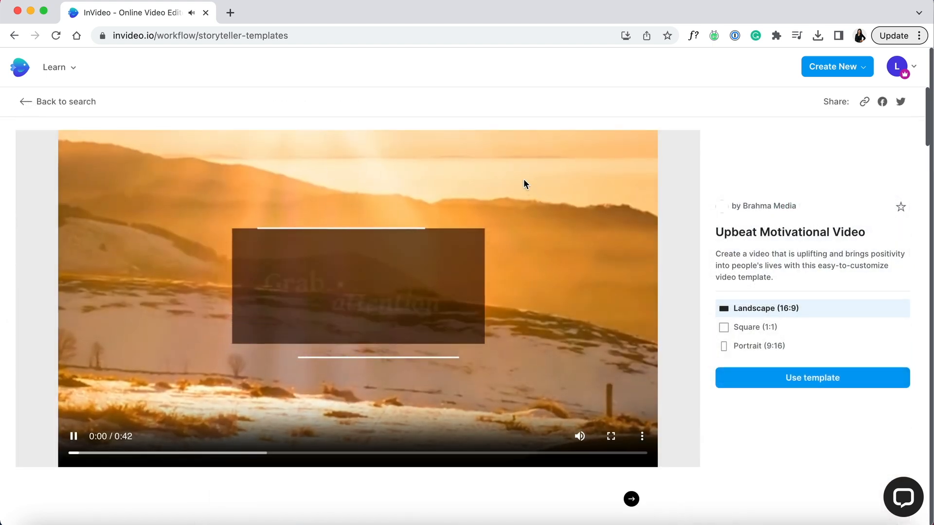
click(757, 377)
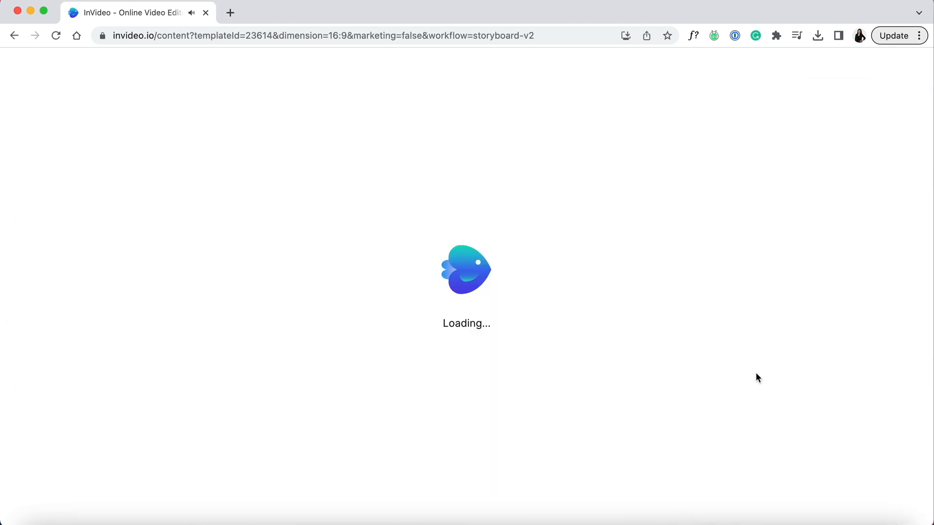